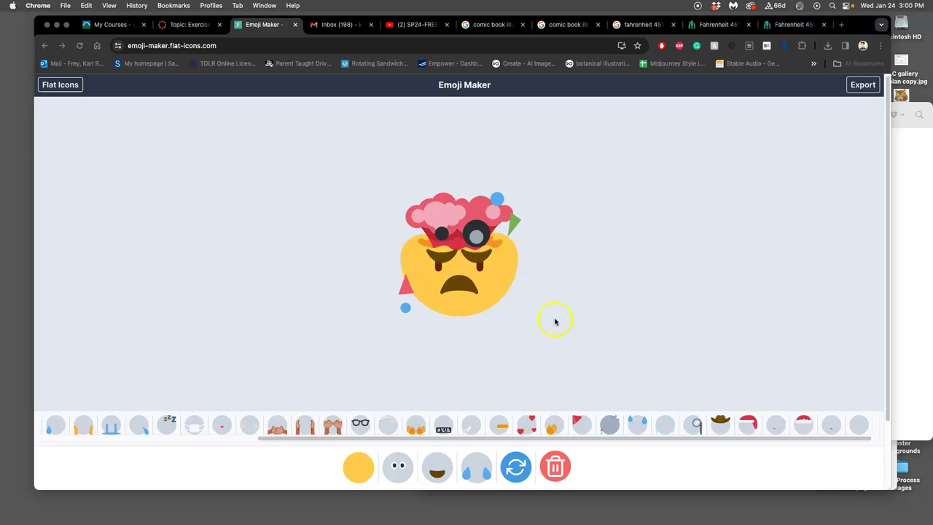
- Try the black glasses on the emoji, then leave them off
{"action": "left_click", "coordinate": [613, 430]}
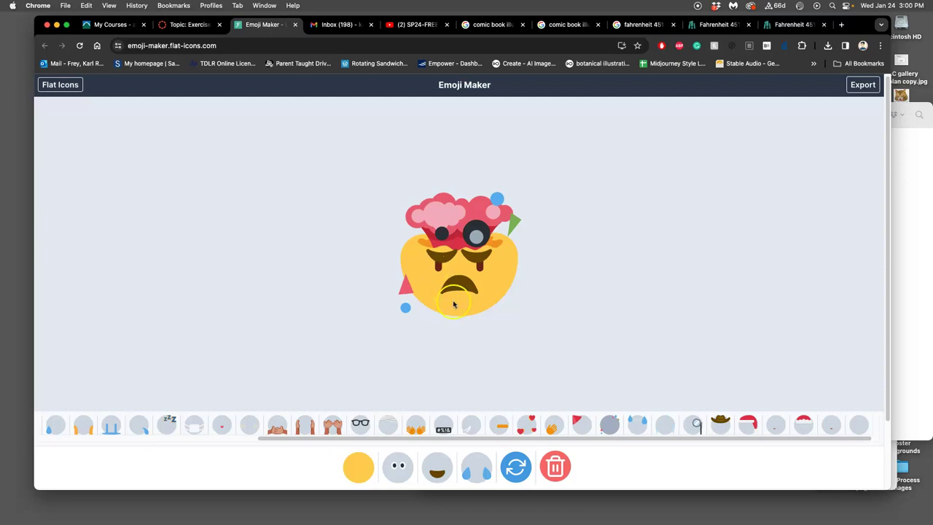
{"action": "left_click", "coordinate": [358, 425]}
{"action": "left_click", "coordinate": [357, 426]}
{"action": "left_click", "coordinate": [358, 426]}
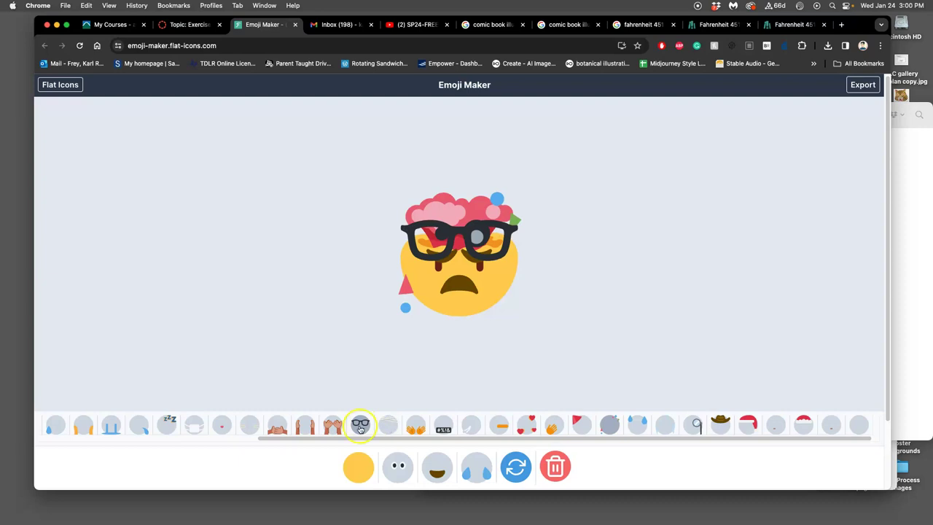
{"action": "left_click", "coordinate": [360, 427]}
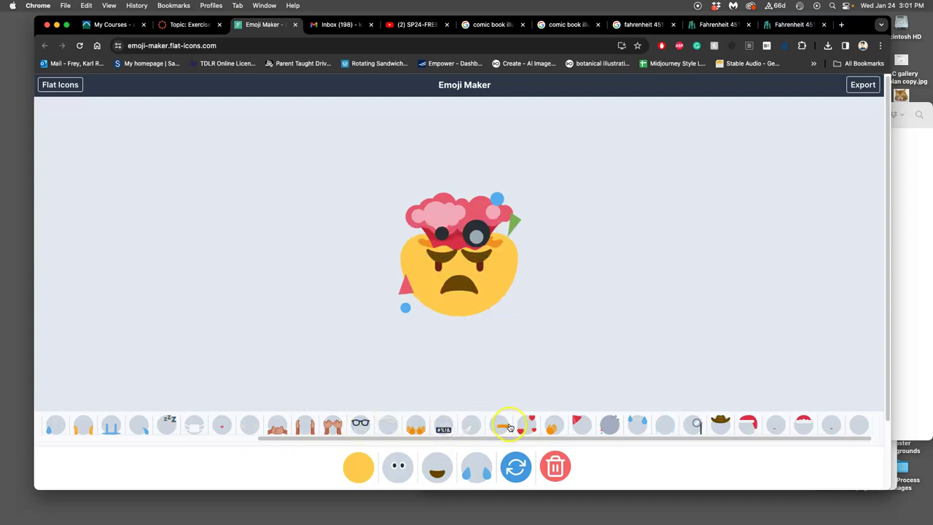
- Add pink blush cheeks and nudge the left cheek into place
{"action": "scroll", "coordinate": [510, 425], "scroll_direction": "left", "scroll_amount": 6}
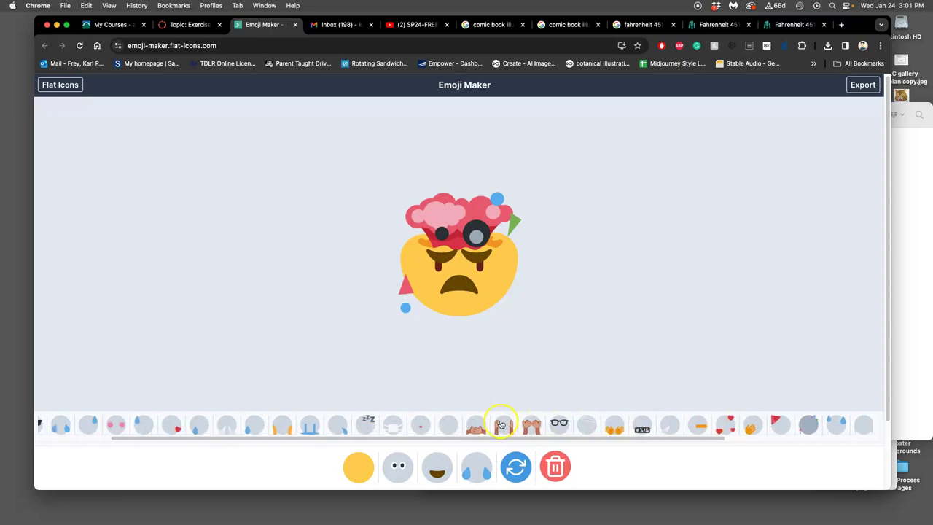
{"action": "scroll", "coordinate": [496, 424], "scroll_direction": "left", "scroll_amount": 1}
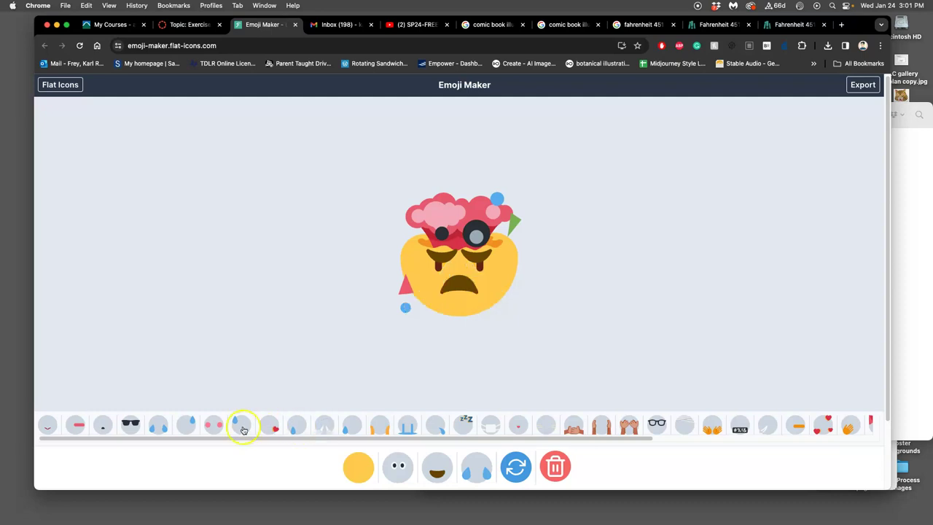
{"action": "left_click", "coordinate": [218, 429]}
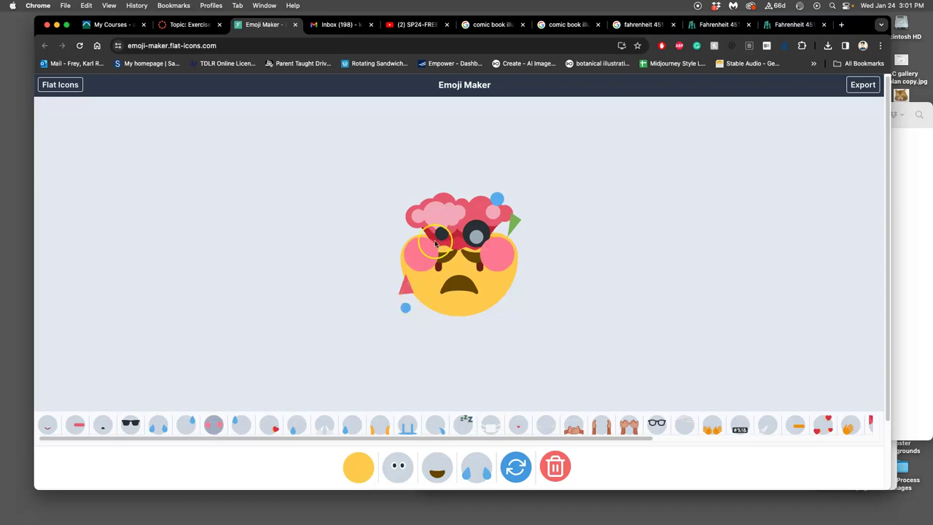
{"action": "left_click_drag", "start_coordinate": [429, 257], "coordinate": [416, 255]}
- Give the emoji heavy-lidded angry eyes from the eye styles carousel
{"action": "left_click", "coordinate": [438, 467]}
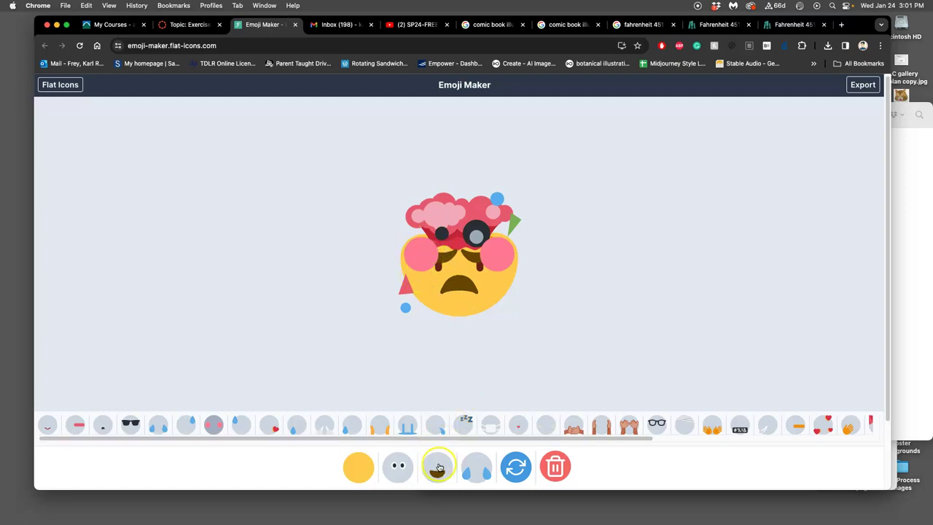
{"action": "left_click", "coordinate": [441, 261]}
{"action": "left_click", "coordinate": [470, 335]}
{"action": "left_click", "coordinate": [437, 463]}
{"action": "left_click", "coordinate": [400, 465]}
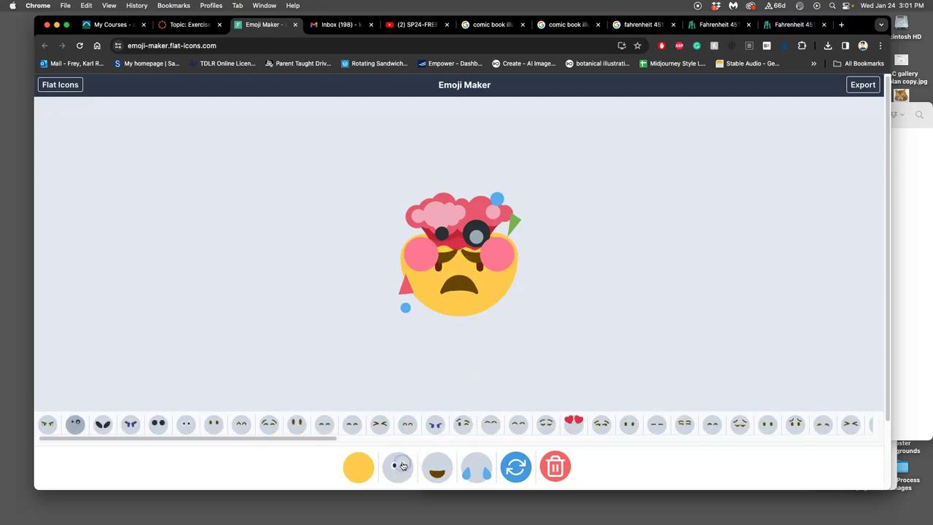
{"action": "scroll", "coordinate": [426, 425], "scroll_direction": "right", "scroll_amount": 5}
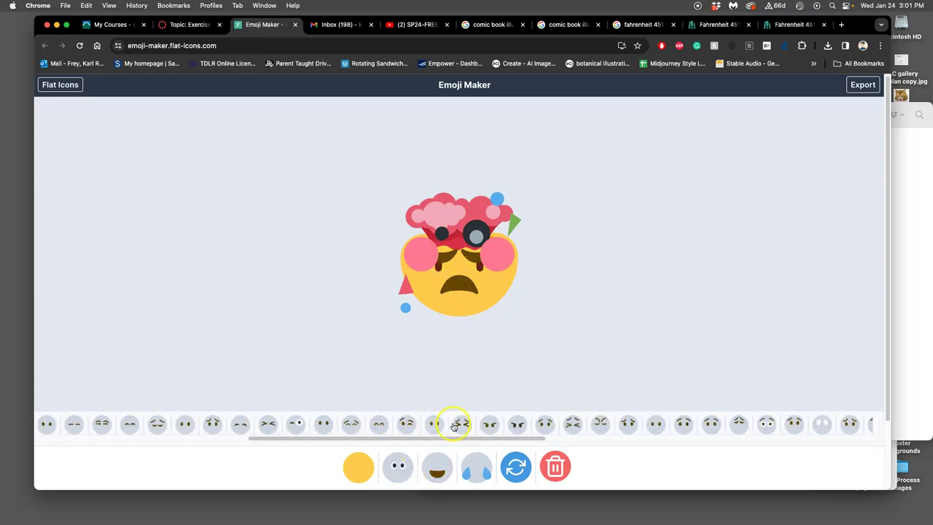
{"action": "scroll", "coordinate": [454, 425], "scroll_direction": "right", "scroll_amount": 10}
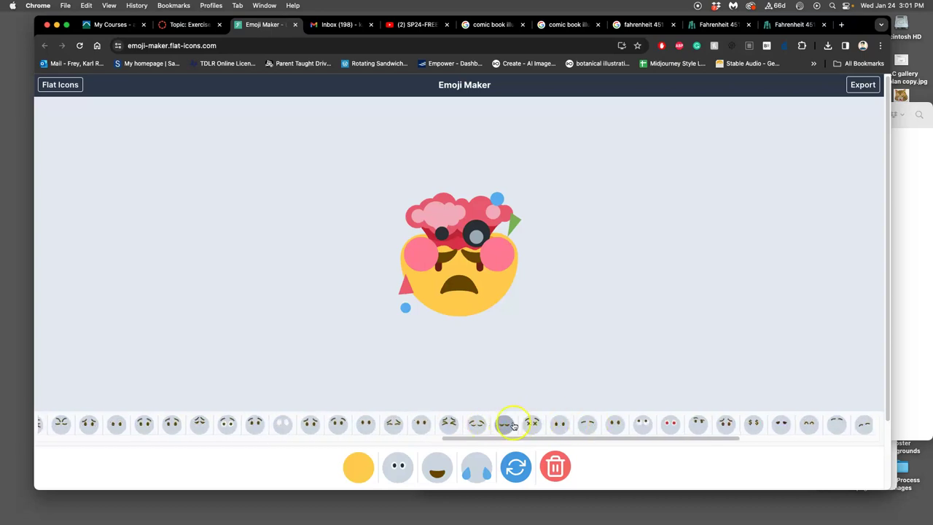
{"action": "left_click", "coordinate": [505, 425]}
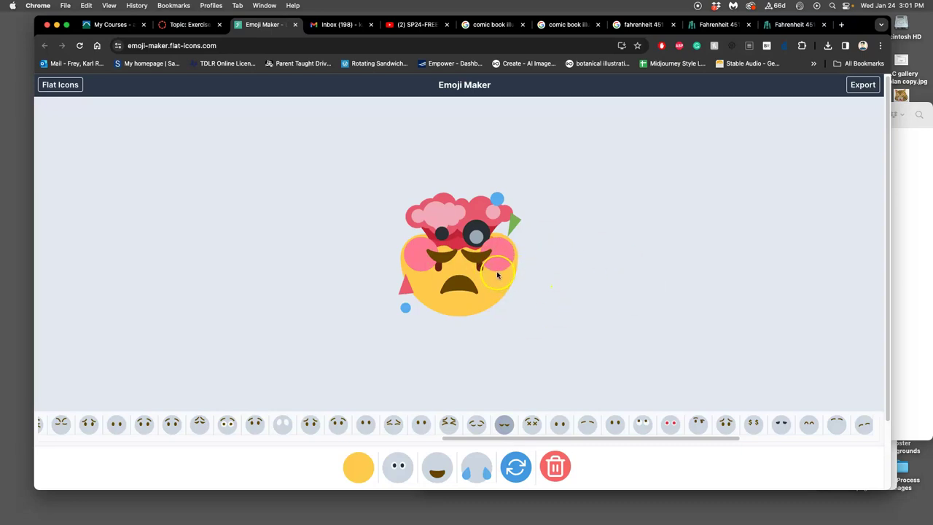
- Zoom the Emoji Maker page in past 200% to see the emoji larger
{"action": "key", "text": "super+plus"}
{"action": "key", "text": "super+plus"}
{"action": "key", "text": "super+plus"}
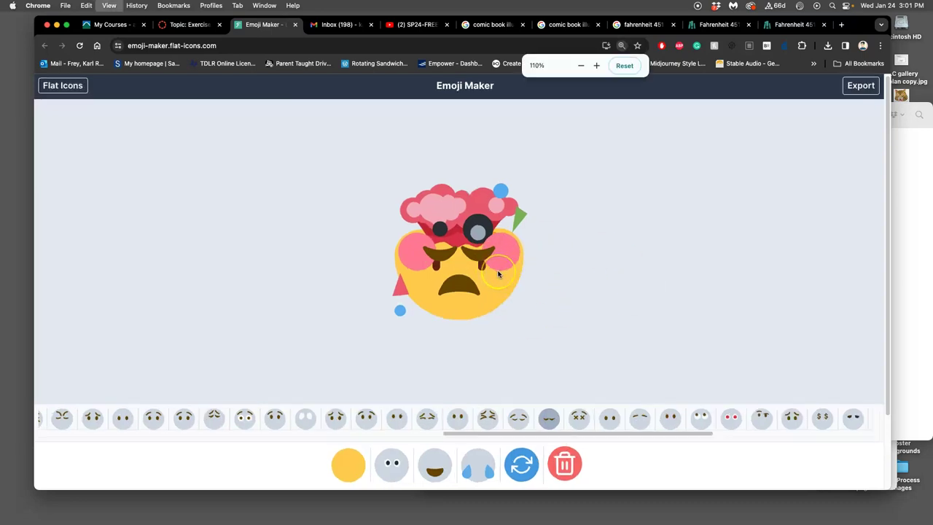
{"action": "key", "text": "super+plus"}
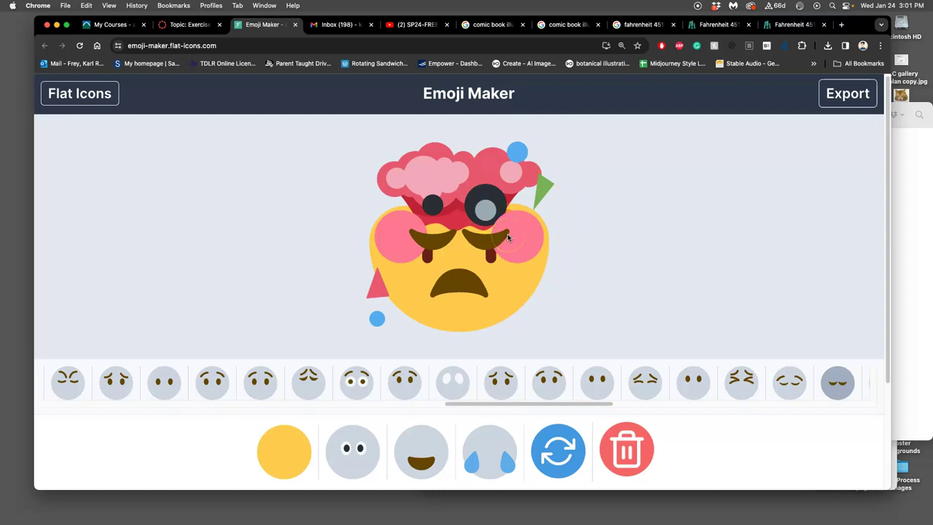
{"action": "key", "text": "super+equal"}
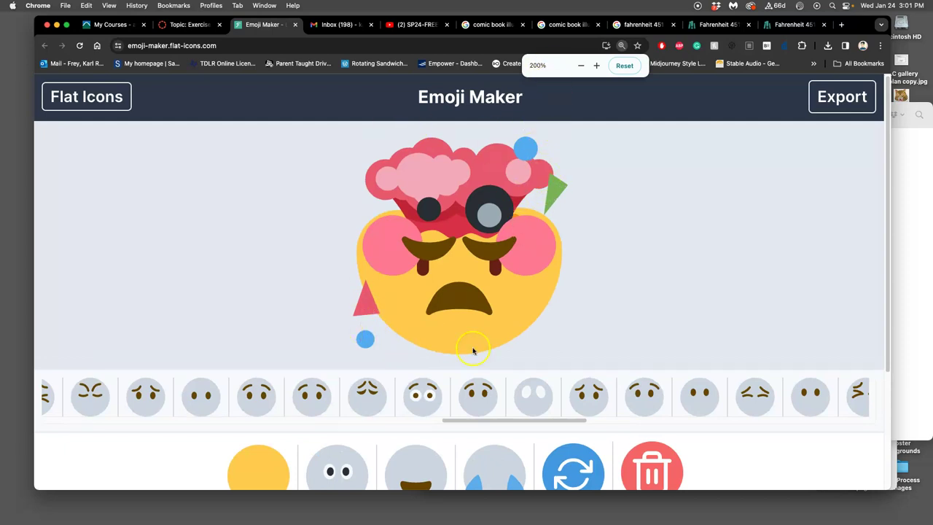
{"action": "key", "text": "super+equal"}
{"action": "key", "text": "super+equal"}
{"action": "key", "text": "super+equal"}
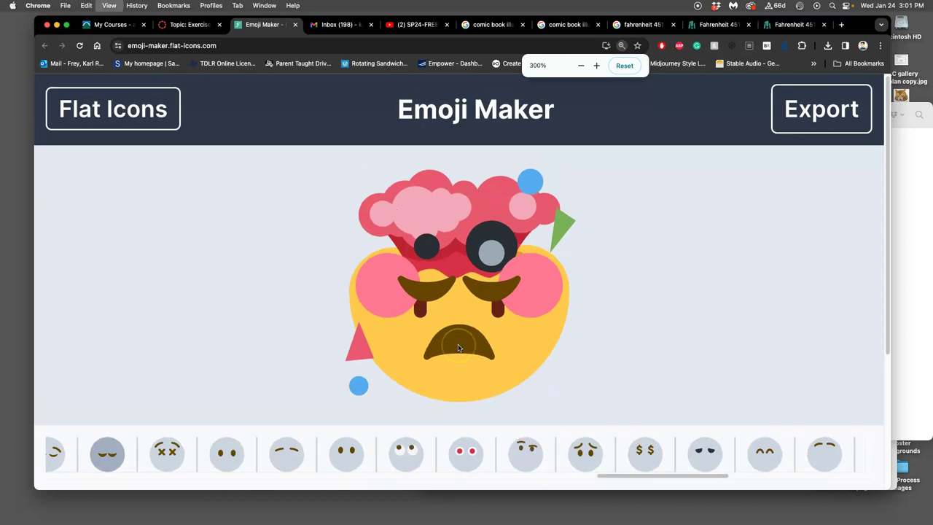
{"action": "scroll", "coordinate": [505, 403], "scroll_direction": "down", "scroll_amount": 5}
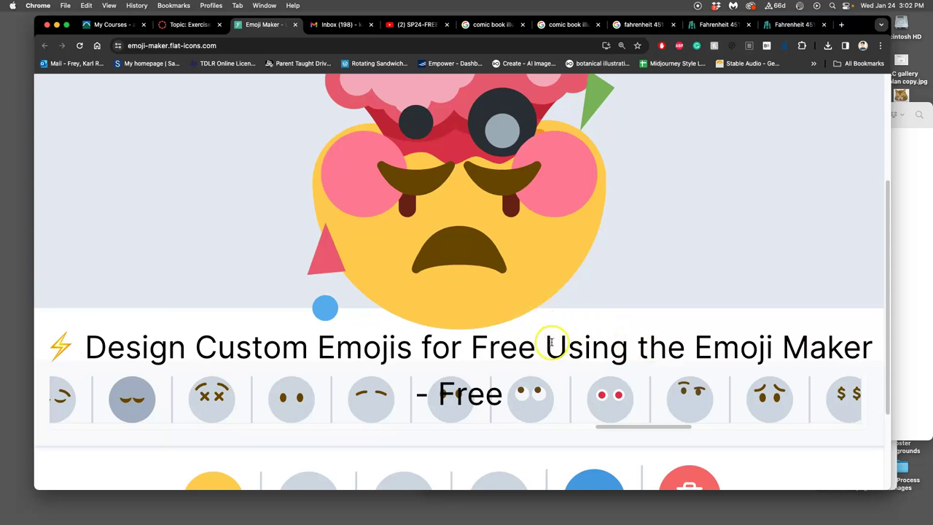
- At 300% zoom, screenshot the emoji area, then clear the windows to show the desktop
{"action": "key", "text": "super+minus"}
{"action": "scroll", "coordinate": [545, 335], "scroll_direction": "up", "scroll_amount": 2}
{"action": "scroll", "coordinate": [545, 336], "scroll_direction": "up", "scroll_amount": 2}
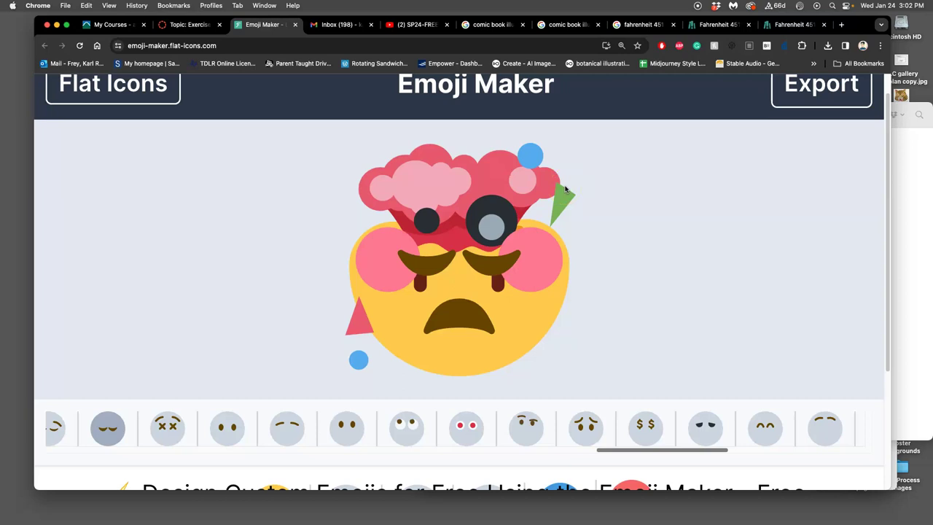
{"action": "left_click_drag", "start_coordinate": [320, 394], "coordinate": [588, 122]}
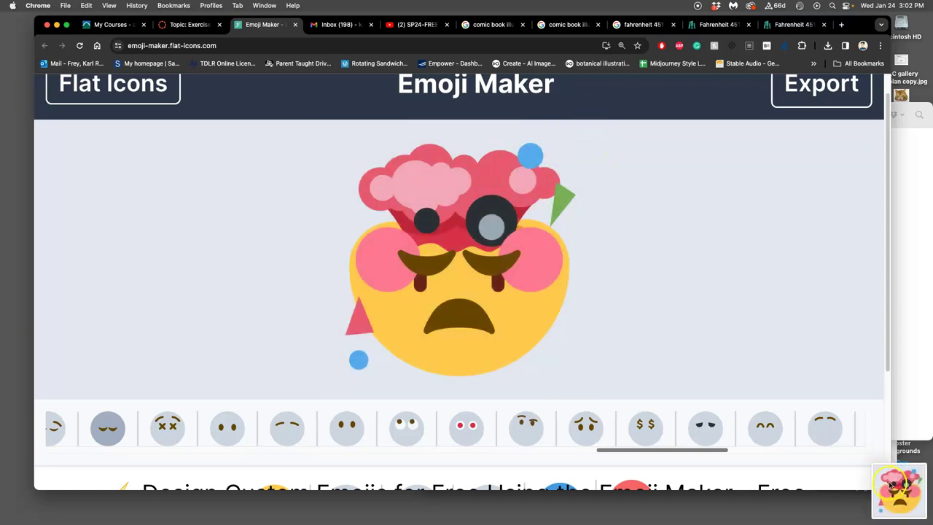
{"action": "key", "text": "F11"}
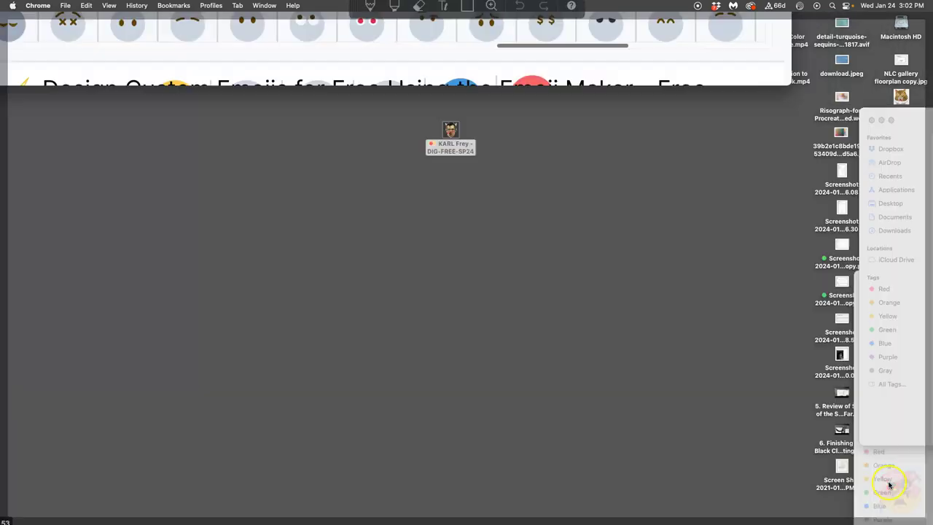
- Open the course folder, move the emoji screenshot into Exercise #2, and open that folder
{"action": "left_click", "coordinate": [776, 154]}
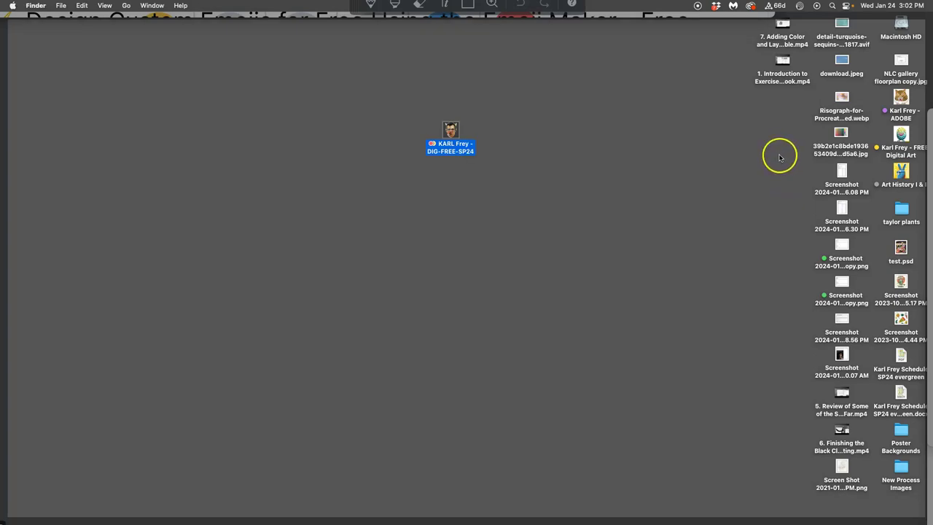
{"action": "left_click", "coordinate": [773, 159]}
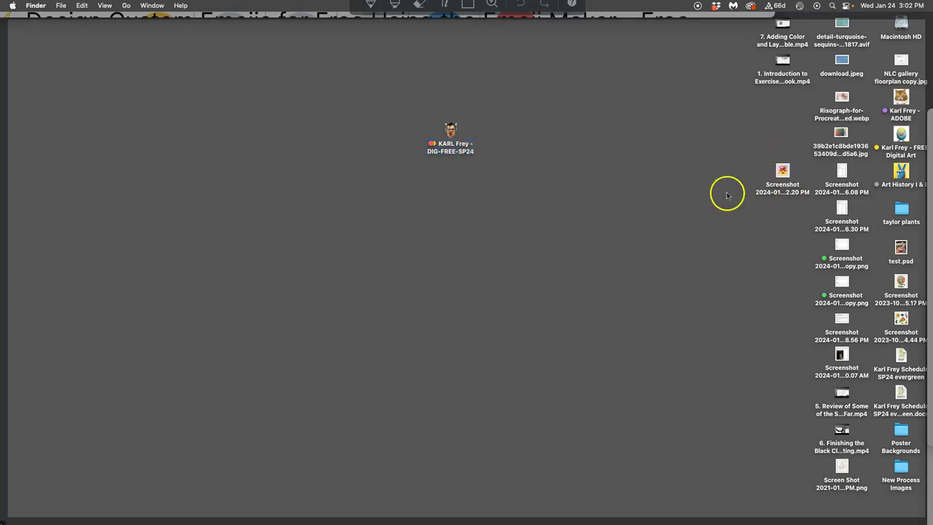
{"action": "double_click", "coordinate": [453, 132]}
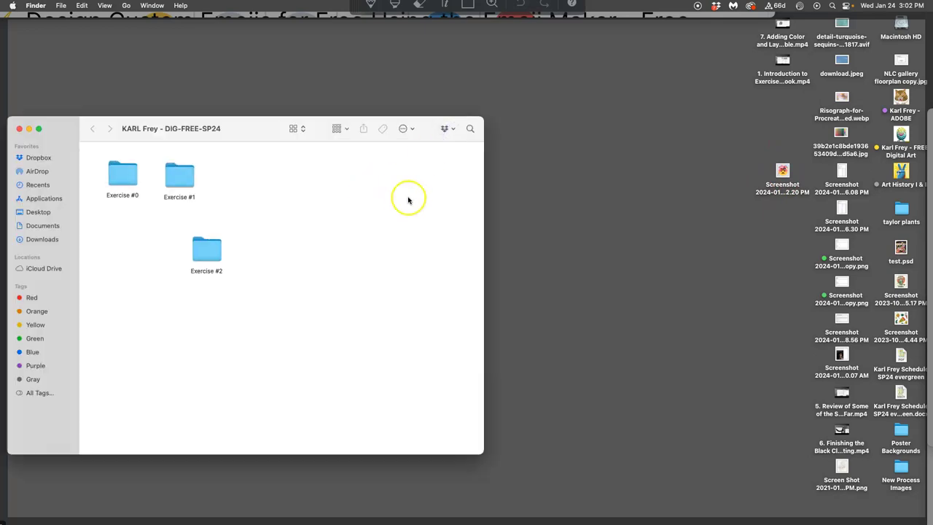
{"action": "left_click_drag", "start_coordinate": [782, 170], "coordinate": [208, 253]}
{"action": "double_click", "coordinate": [207, 251]}
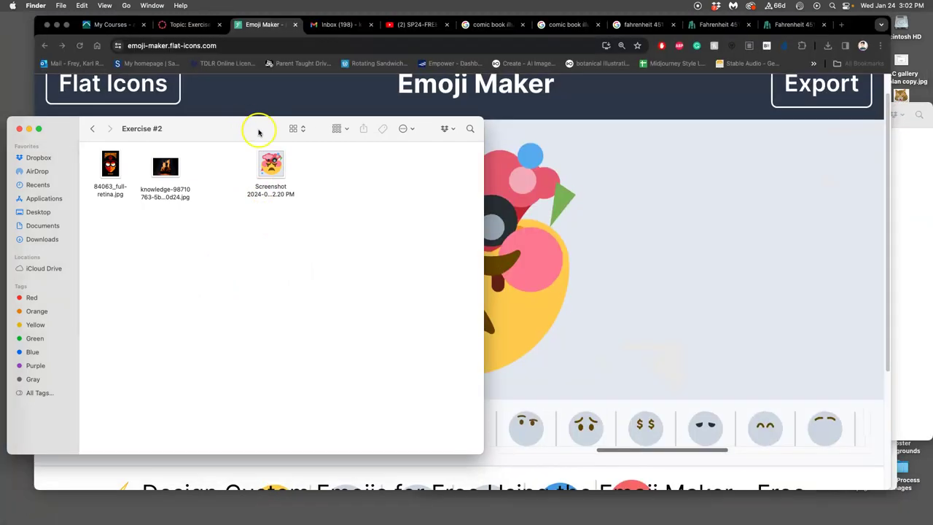
- Back in the browser, zoom the Emoji Maker page out to 175%
{"action": "left_click", "coordinate": [594, 209]}
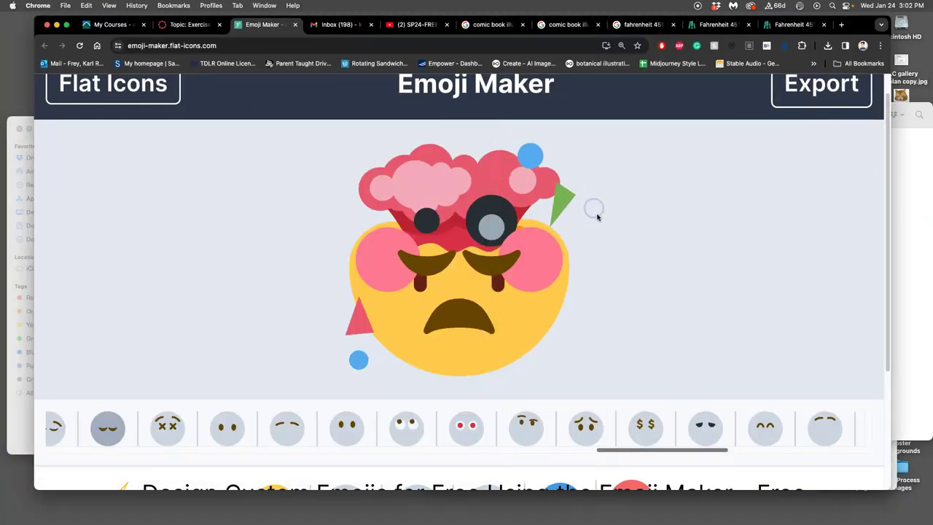
{"action": "key", "text": "super+minus"}
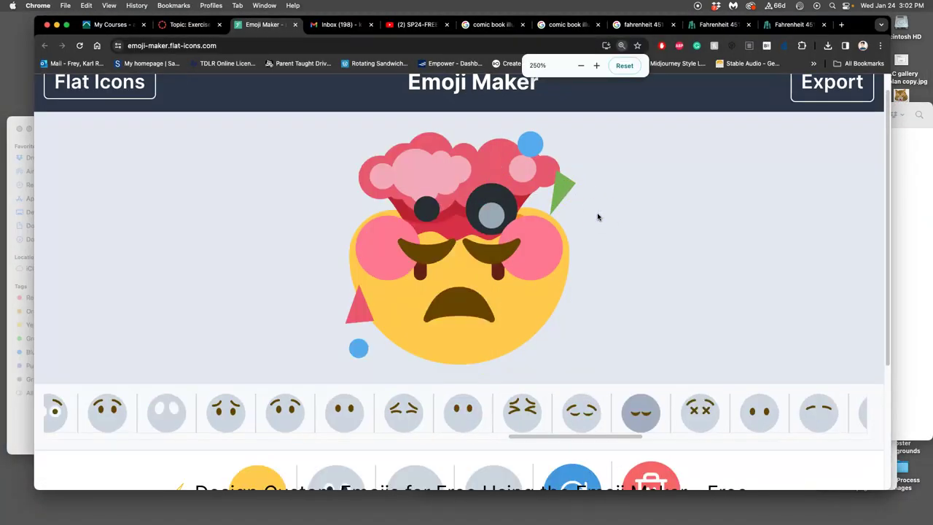
{"action": "key", "text": "super+minus"}
{"action": "key", "text": "super+minus"}
{"action": "scroll", "coordinate": [655, 187], "scroll_direction": "up", "scroll_amount": 1}
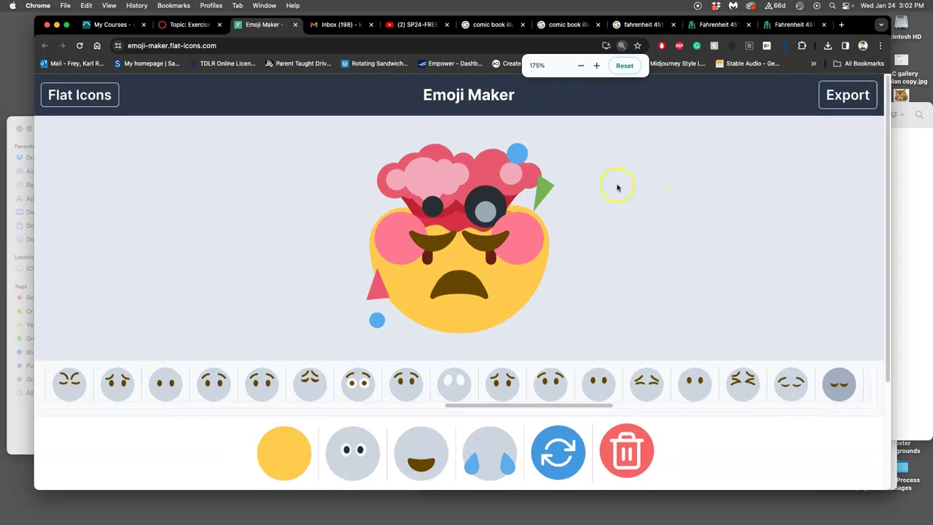
- Download the emoji as PNG and SVG, then bring the Exercise #2 window forward
{"action": "left_click", "coordinate": [853, 100]}
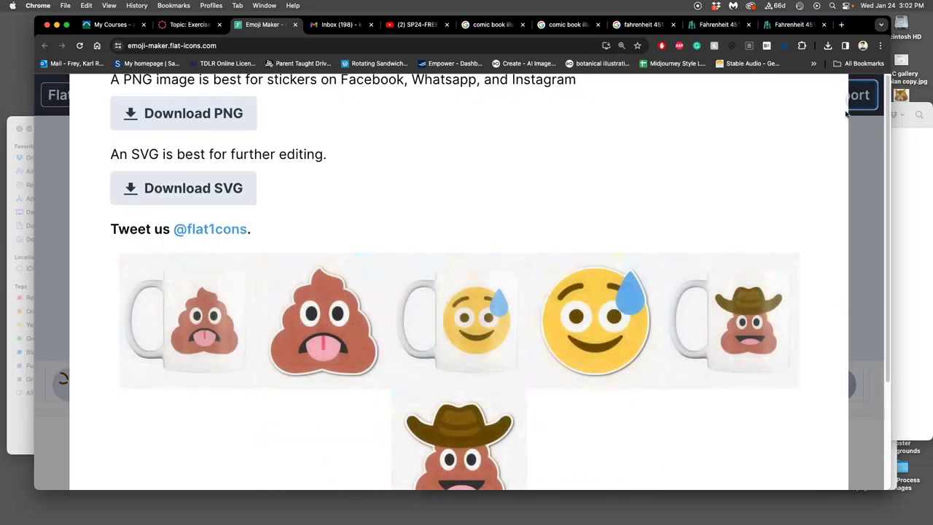
{"action": "left_click", "coordinate": [171, 120]}
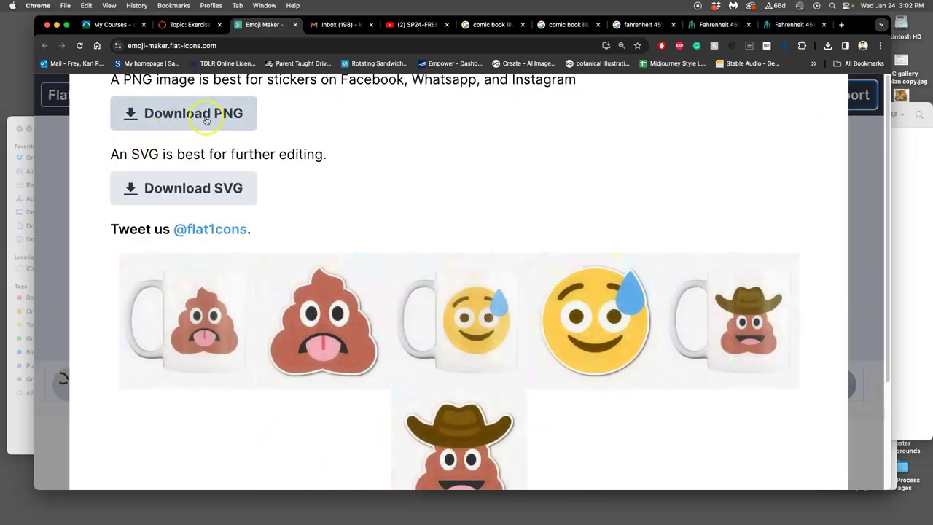
{"action": "left_click", "coordinate": [198, 116]}
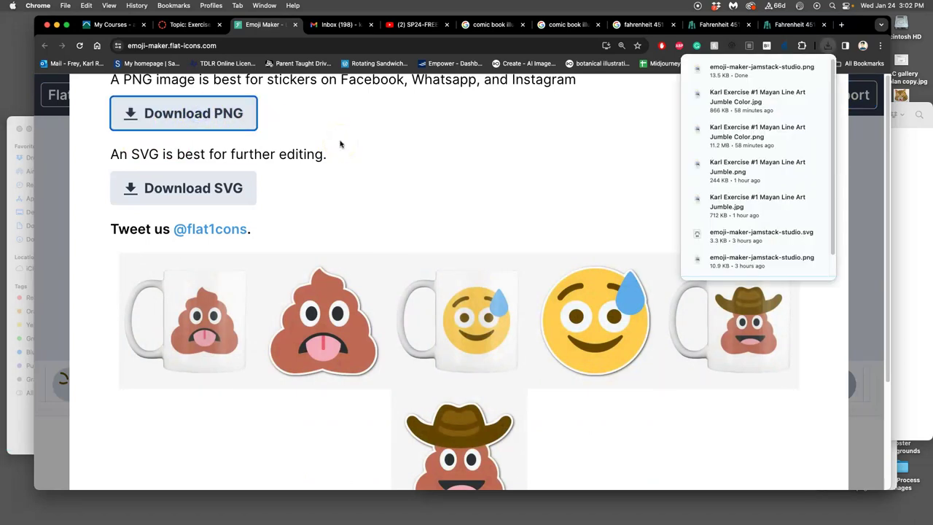
{"action": "left_click", "coordinate": [231, 188]}
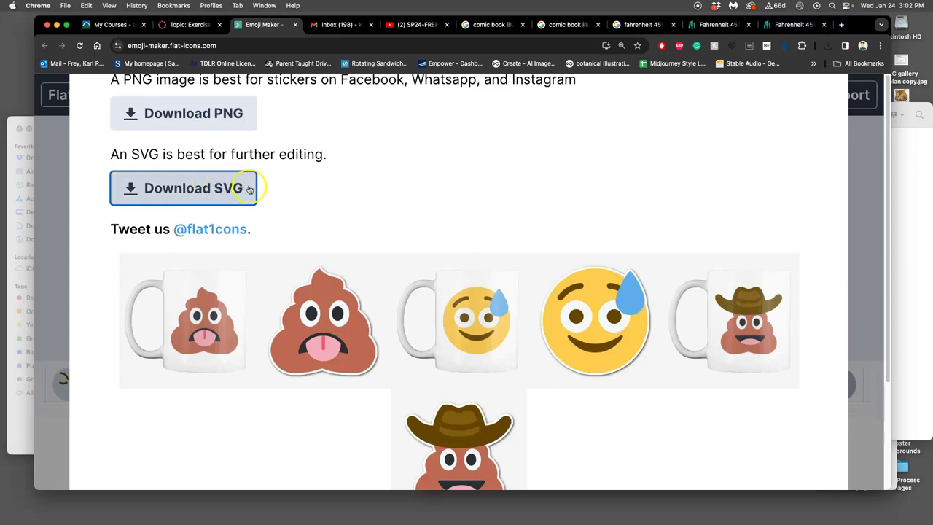
{"action": "left_click", "coordinate": [12, 137]}
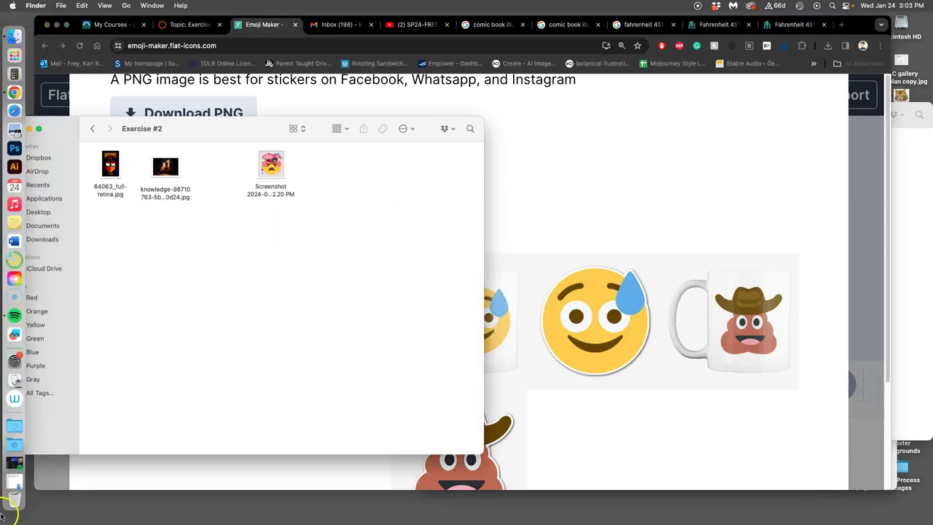
- Drag the downloaded emoji PNG and SVG from Downloads into Exercise #2
{"action": "left_click", "coordinate": [9, 446]}
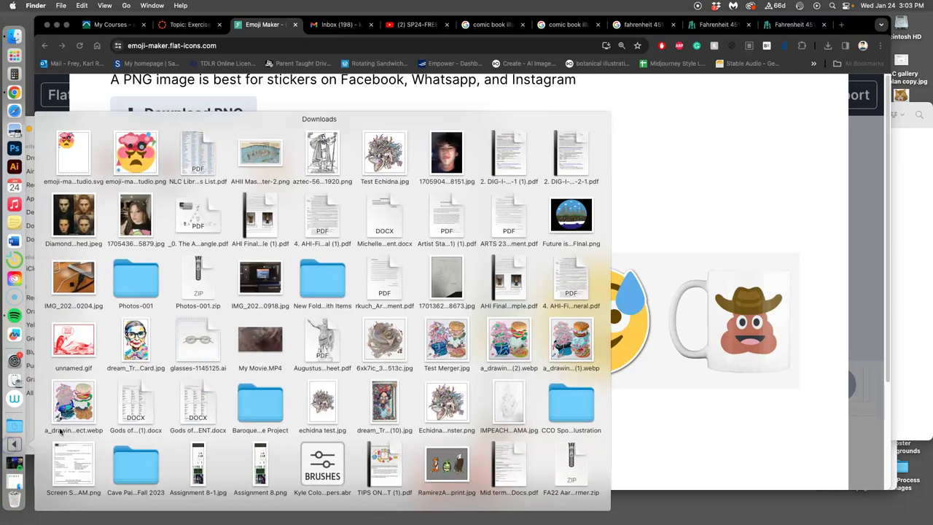
{"action": "left_click_drag", "start_coordinate": [136, 153], "coordinate": [340, 184]}
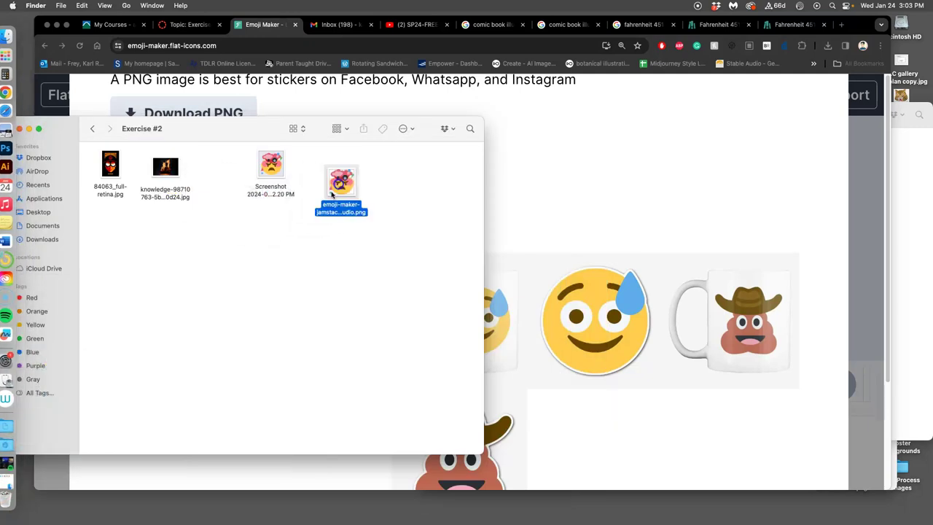
{"action": "left_click", "coordinate": [8, 443]}
{"action": "left_click_drag", "start_coordinate": [73, 153], "coordinate": [404, 190]}
{"action": "left_click", "coordinate": [317, 306]}
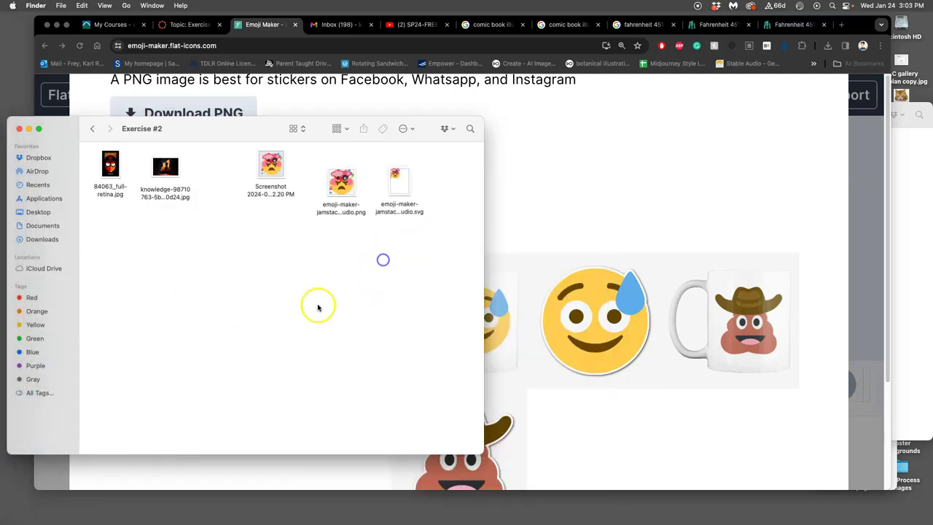
- Open the emoji PNG and the screenshot in Preview and arrange their windows side by side
{"action": "double_click", "coordinate": [353, 187]}
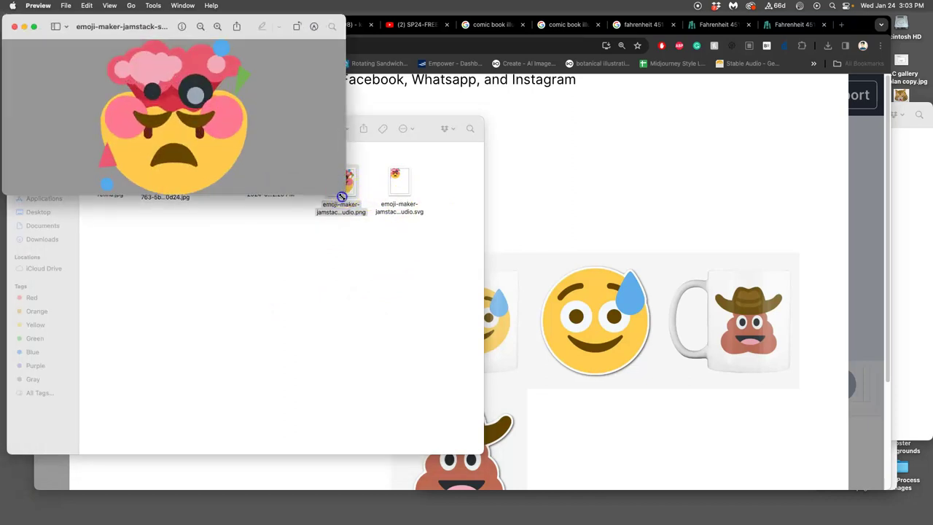
{"action": "left_click_drag", "start_coordinate": [347, 193], "coordinate": [365, 315]}
{"action": "left_click", "coordinate": [416, 299]}
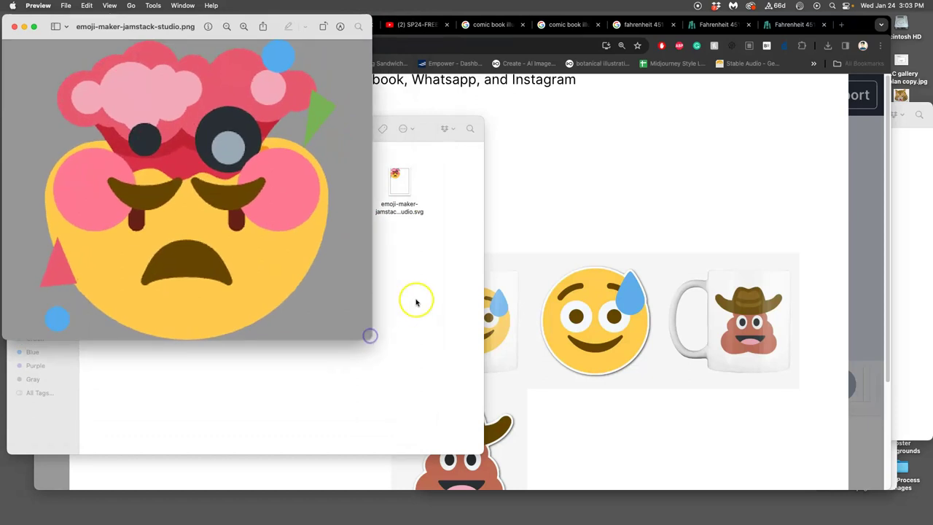
{"action": "left_click", "coordinate": [276, 169]}
{"action": "double_click", "coordinate": [276, 172]}
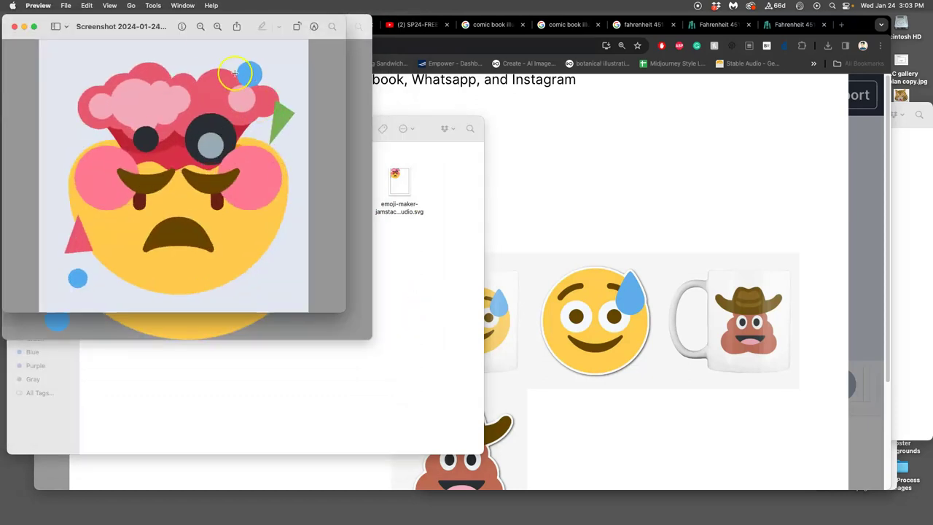
{"action": "left_click_drag", "start_coordinate": [171, 22], "coordinate": [551, 42]}
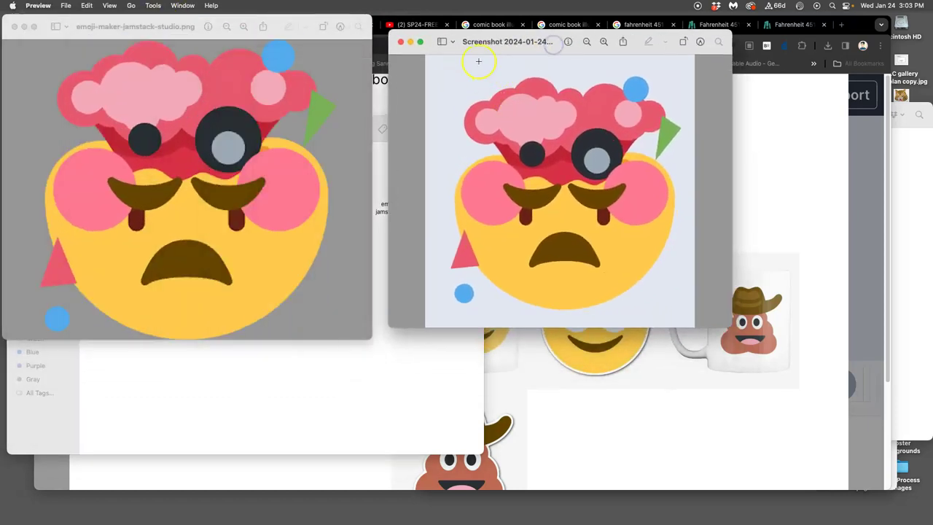
{"action": "left_click_drag", "start_coordinate": [731, 326], "coordinate": [765, 424]}
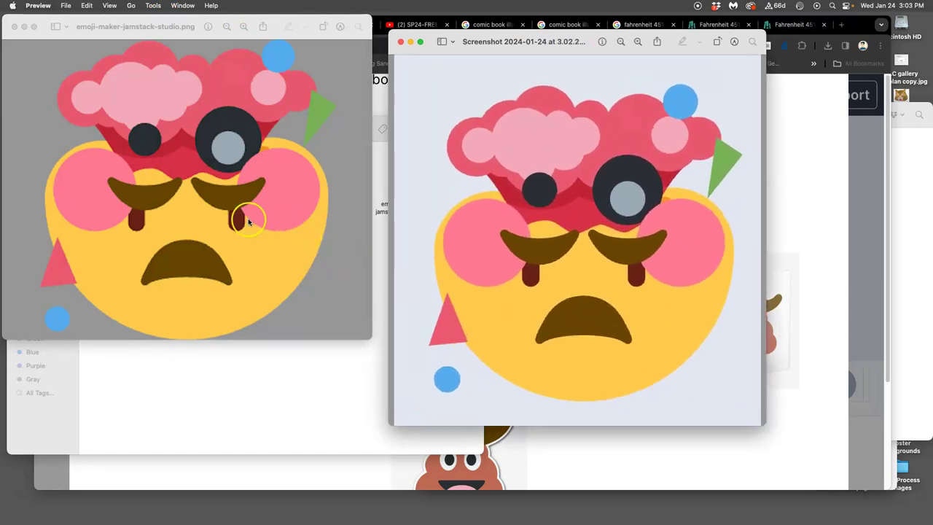
- Enlarge the PNG window and show its Adjust Size dialog: 4.44 × 4.44 inches at 72 ppi
{"action": "left_click_drag", "start_coordinate": [368, 338], "coordinate": [388, 421]}
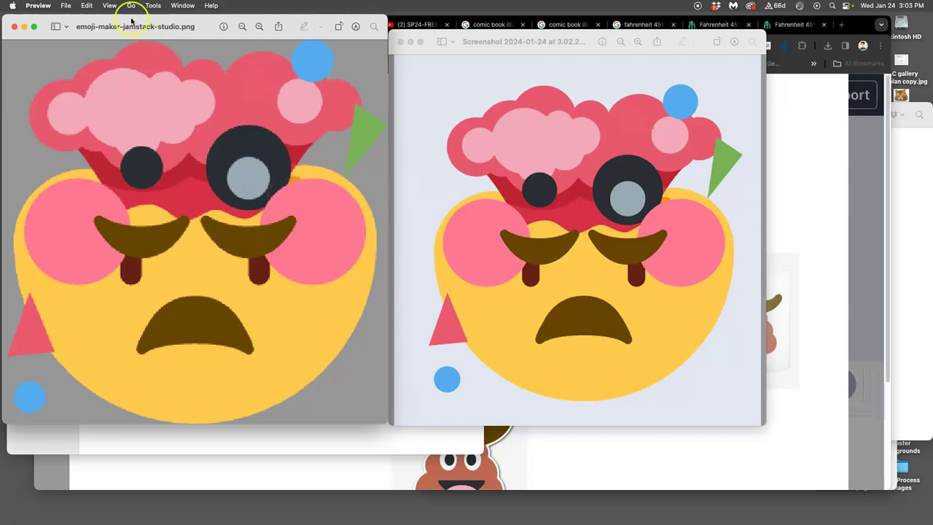
{"action": "left_click", "coordinate": [153, 5]}
{"action": "left_click", "coordinate": [159, 58]}
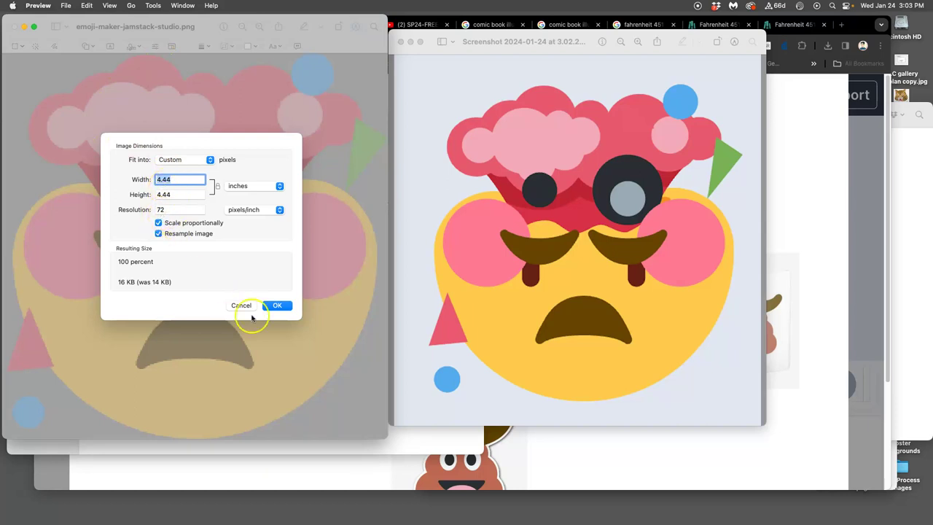
- Confirm Adjust Size for the PNG and the screenshot (7.71 × 7.81 in), then return to Chrome
{"action": "left_click", "coordinate": [274, 305]}
{"action": "left_click", "coordinate": [406, 184]}
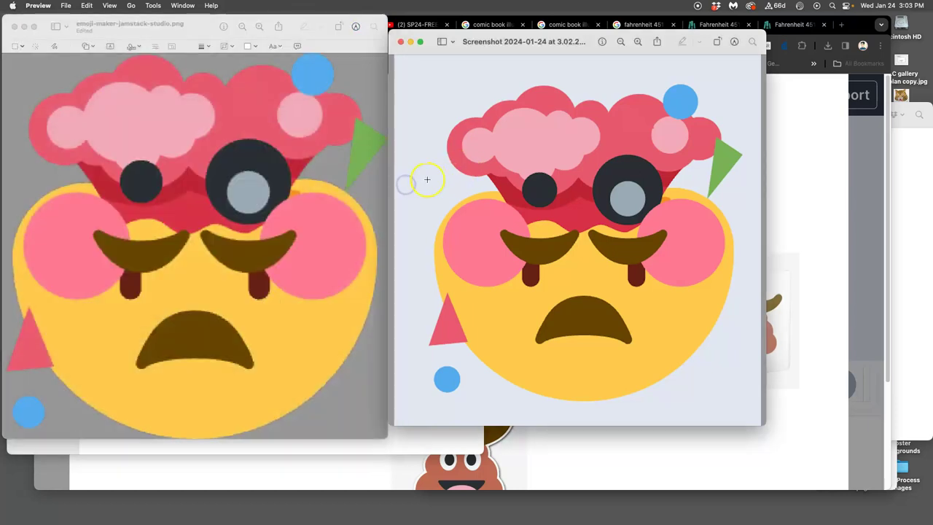
{"action": "left_click", "coordinate": [153, 7]}
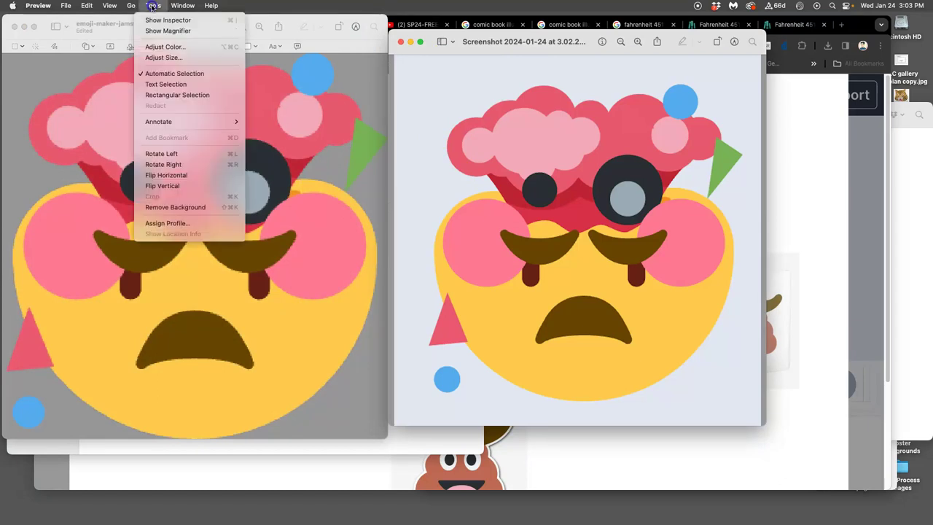
{"action": "left_click", "coordinate": [160, 58]}
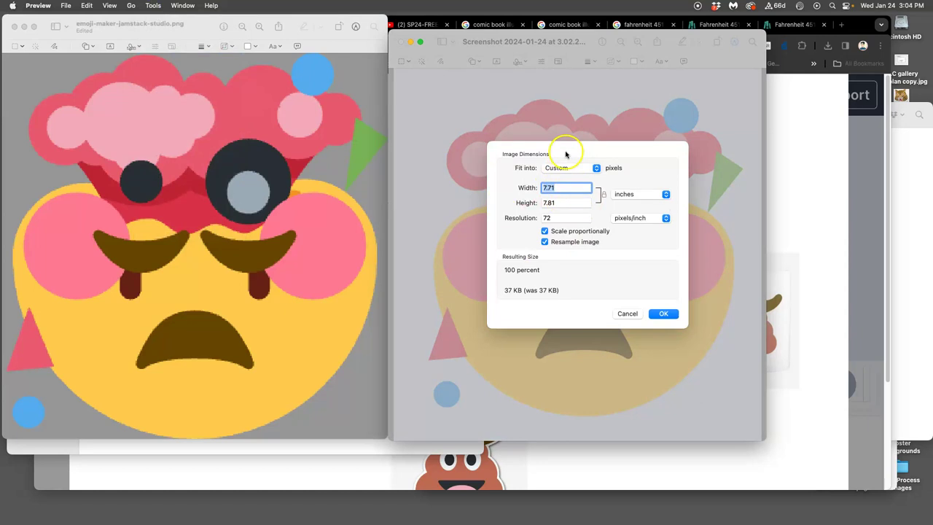
{"action": "left_click", "coordinate": [663, 313]}
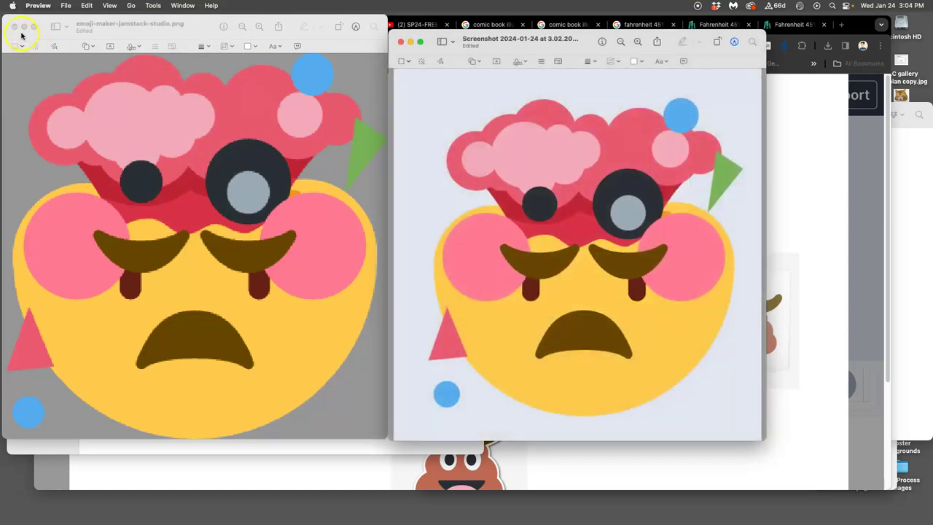
{"action": "left_click", "coordinate": [780, 188]}
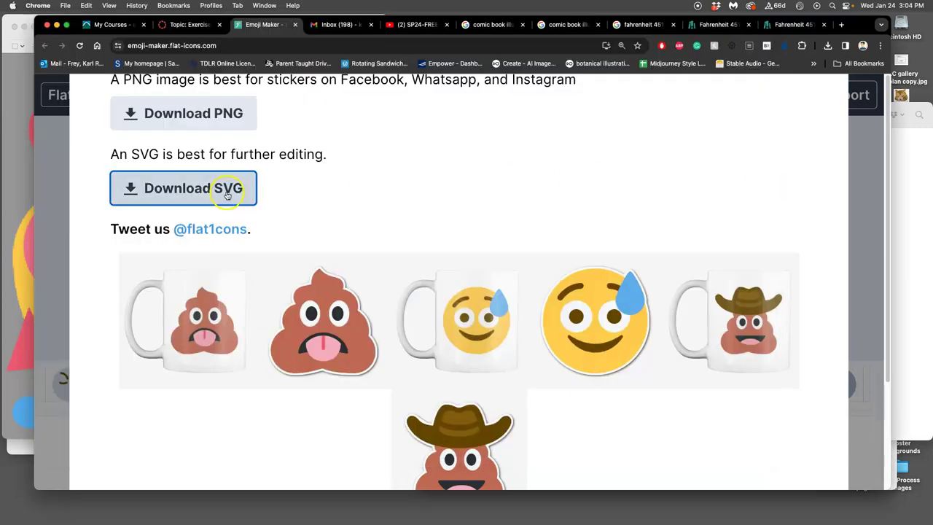
- Open emoji-maker-jamstack-studio.svg from the Exercise #2 folder in Illustrator
{"action": "left_click", "coordinate": [917, 181]}
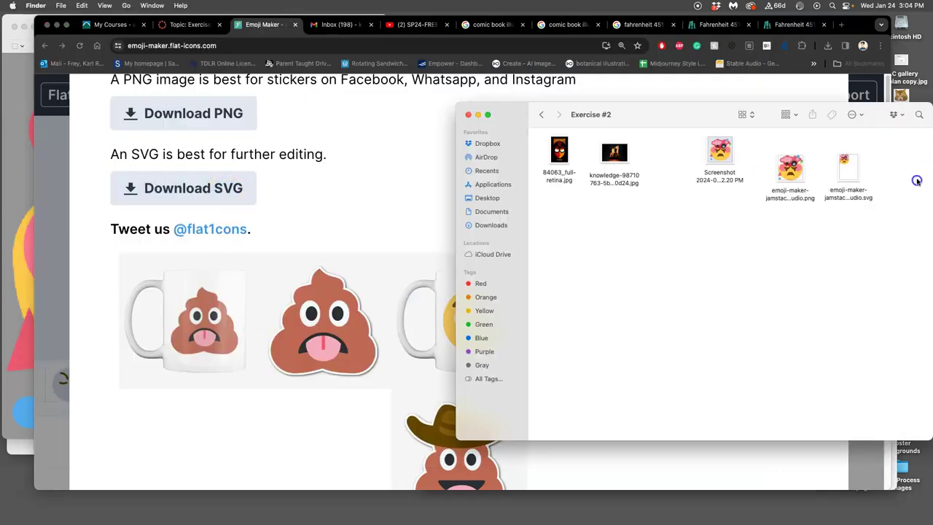
{"action": "left_click", "coordinate": [853, 174]}
{"action": "double_click", "coordinate": [832, 187]}
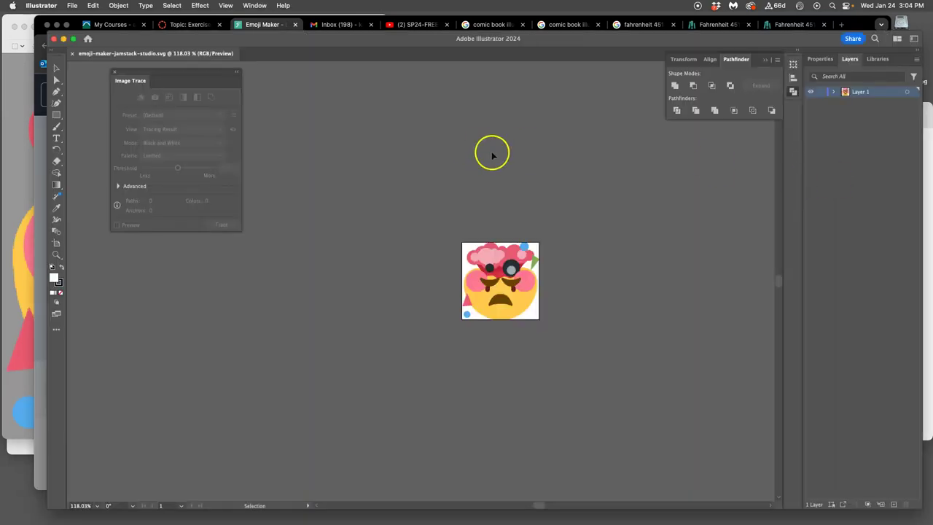
{"action": "key", "text": "super+equal"}
{"action": "key", "text": "super+equal"}
{"action": "key", "text": "super+equal"}
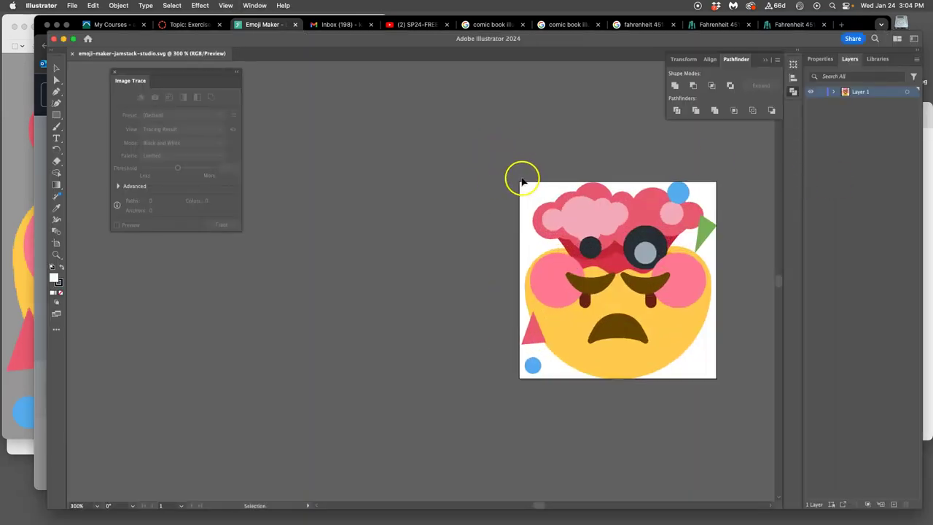
{"action": "scroll", "coordinate": [520, 177], "scroll_direction": "right", "scroll_amount": 5}
{"action": "scroll", "coordinate": [520, 177], "scroll_direction": "up", "scroll_amount": 10}
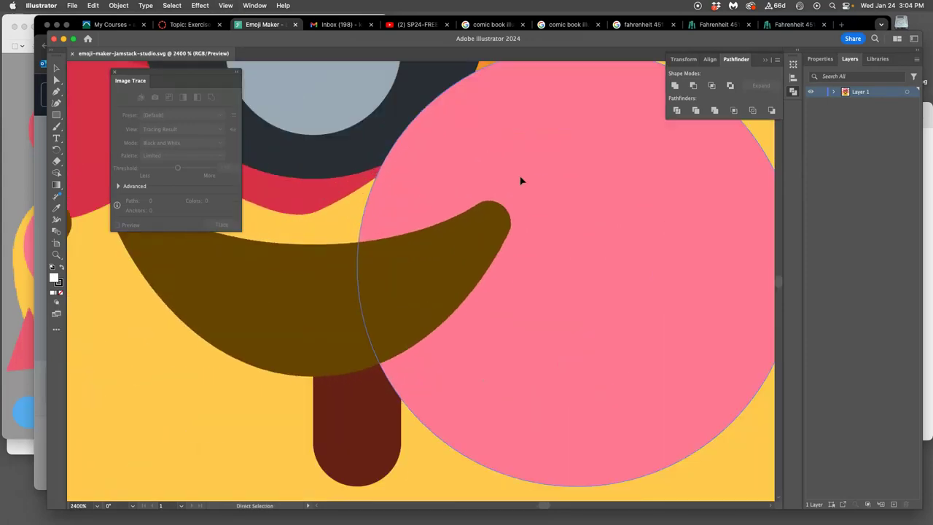
{"action": "scroll", "coordinate": [521, 181], "scroll_direction": "up", "scroll_amount": 8}
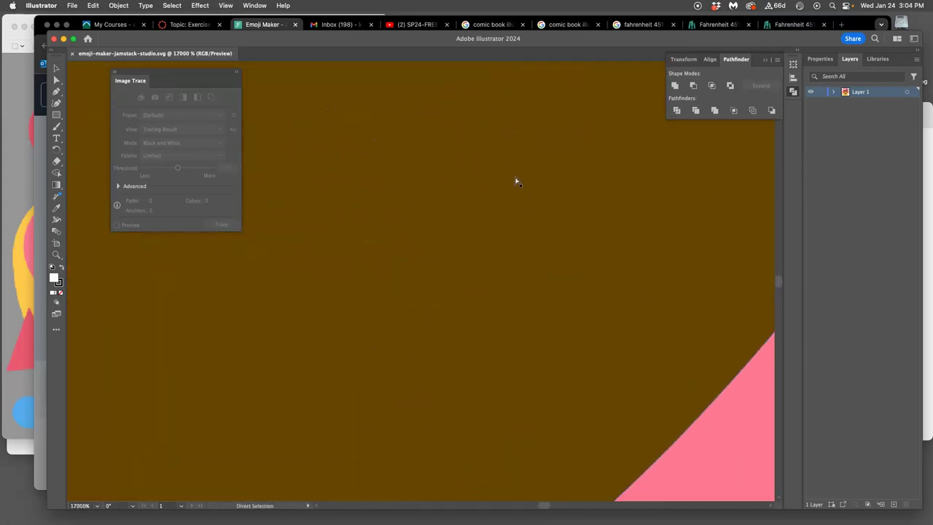
{"action": "scroll", "coordinate": [516, 180], "scroll_direction": "up", "scroll_amount": 5}
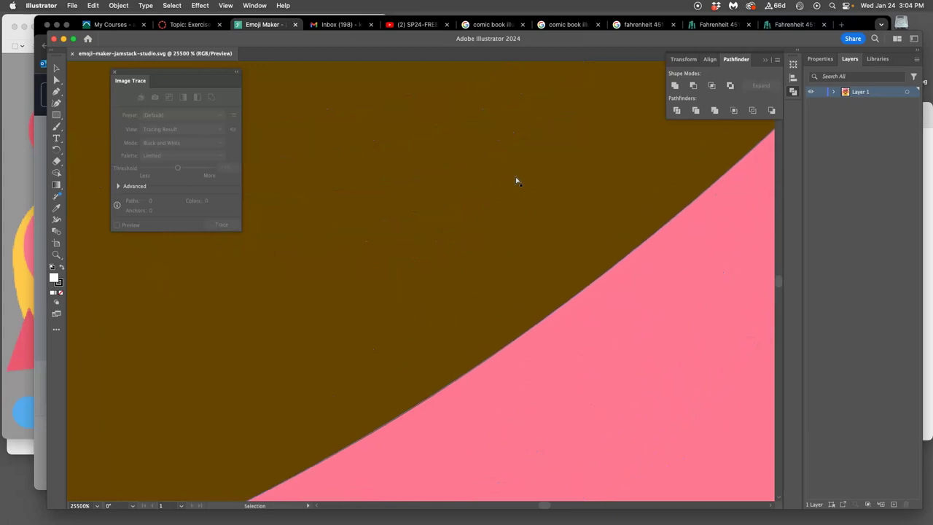
{"action": "scroll", "coordinate": [516, 181], "scroll_direction": "up", "scroll_amount": 4}
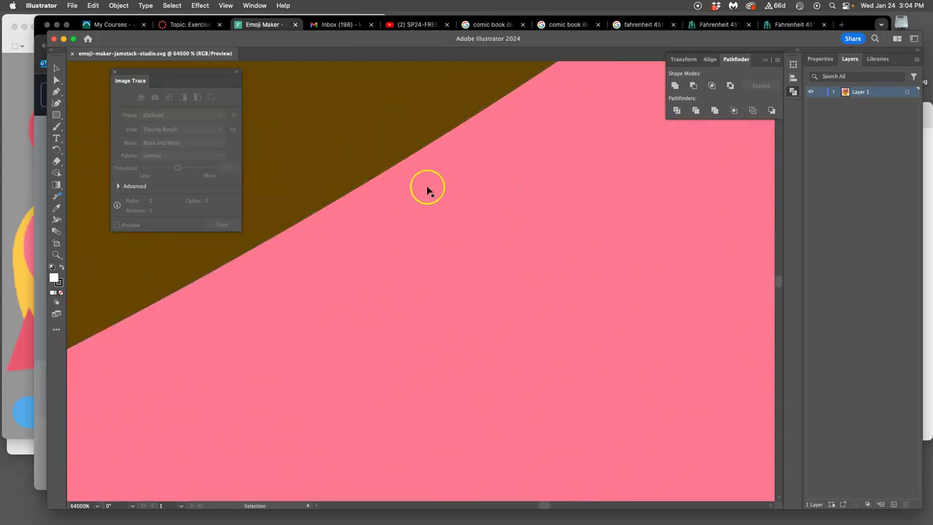
{"action": "key", "text": "super+minus"}
{"action": "key", "text": "super+minus"}
{"action": "key", "text": "super+minus"}
{"action": "key", "text": "super+minus"}
{"action": "key", "text": "super+minus"}
{"action": "key", "text": "super+minus"}
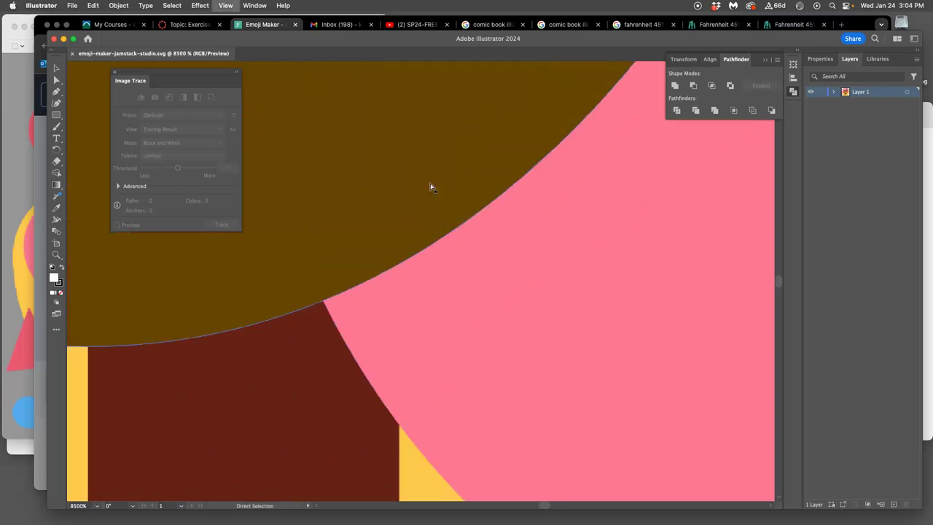
{"action": "key", "text": "super+minus"}
{"action": "key", "text": "super+minus"}
{"action": "key", "text": "super+minus"}
{"action": "key", "text": "super+minus"}
{"action": "key", "text": "super+minus"}
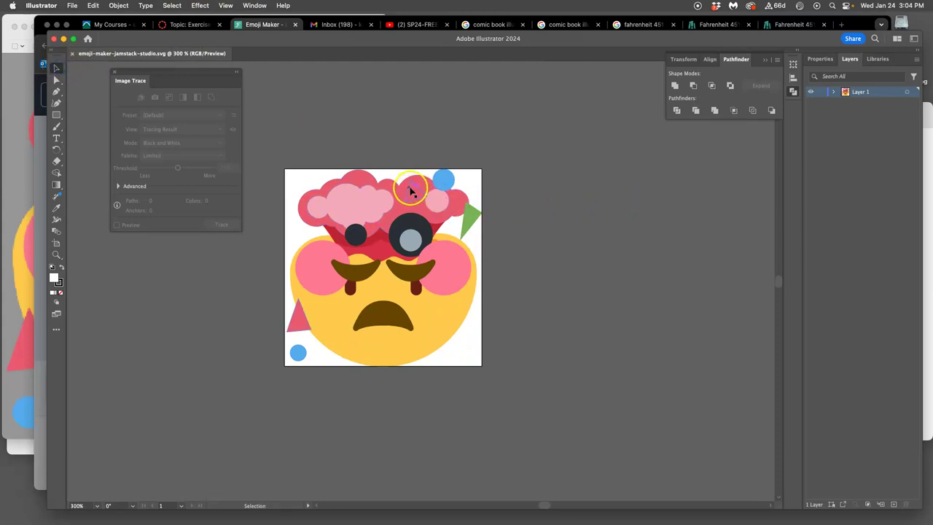
- Pull apart the emoji's circles, cheek, face, hair and a facial feature; dismiss the AI announcement
{"action": "left_click_drag", "start_coordinate": [457, 187], "coordinate": [581, 165]}
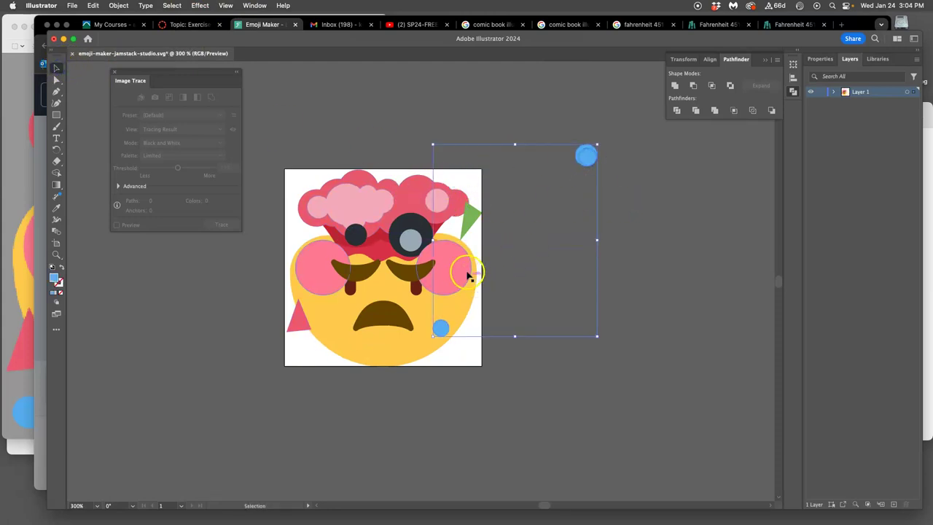
{"action": "left_click_drag", "start_coordinate": [475, 270], "coordinate": [719, 376]}
{"action": "left_click_drag", "start_coordinate": [472, 307], "coordinate": [522, 133]}
{"action": "left_click_drag", "start_coordinate": [343, 202], "coordinate": [328, 442]}
{"action": "left_click_drag", "start_coordinate": [382, 312], "coordinate": [594, 276]}
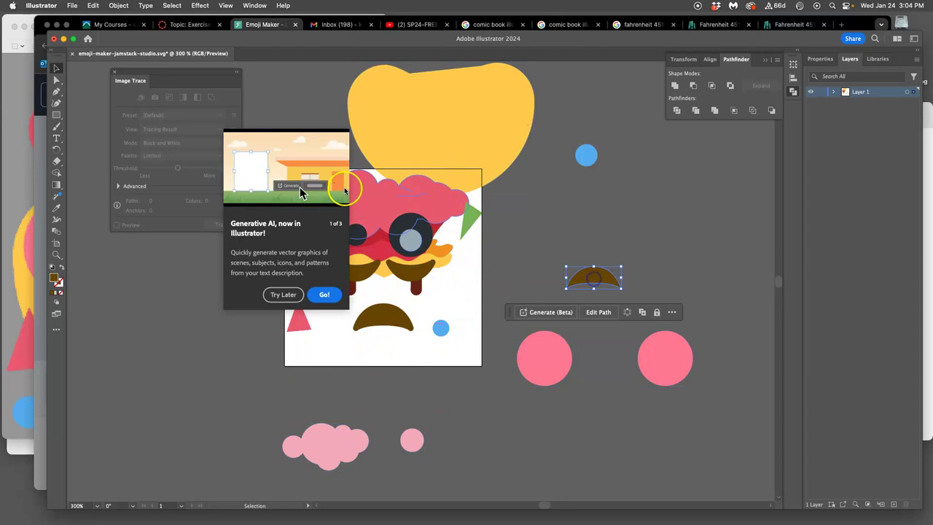
{"action": "left_click", "coordinate": [282, 295]}
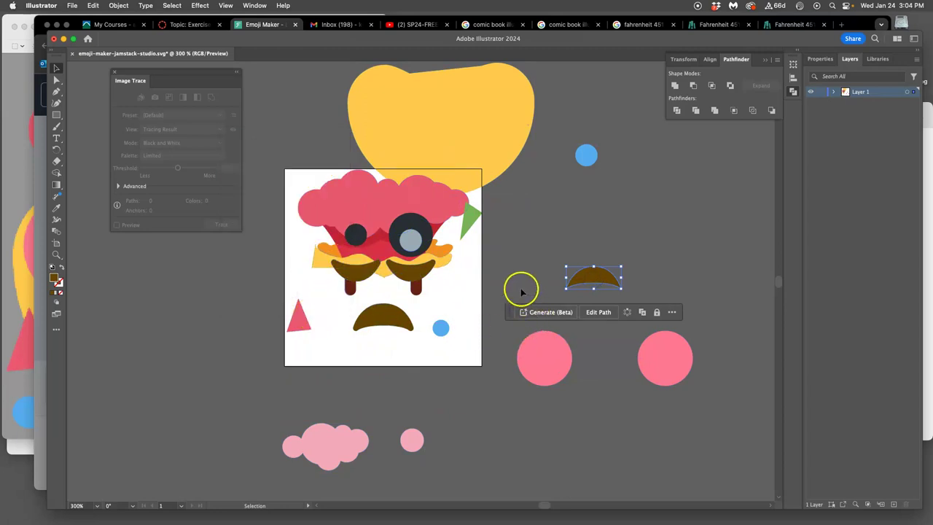
- Stretch the yellow face into a tall oval over the artboard emoji, then save and close
{"action": "scroll", "coordinate": [520, 288], "scroll_direction": "up", "scroll_amount": 1}
{"action": "left_click_drag", "start_coordinate": [493, 179], "coordinate": [441, 350]}
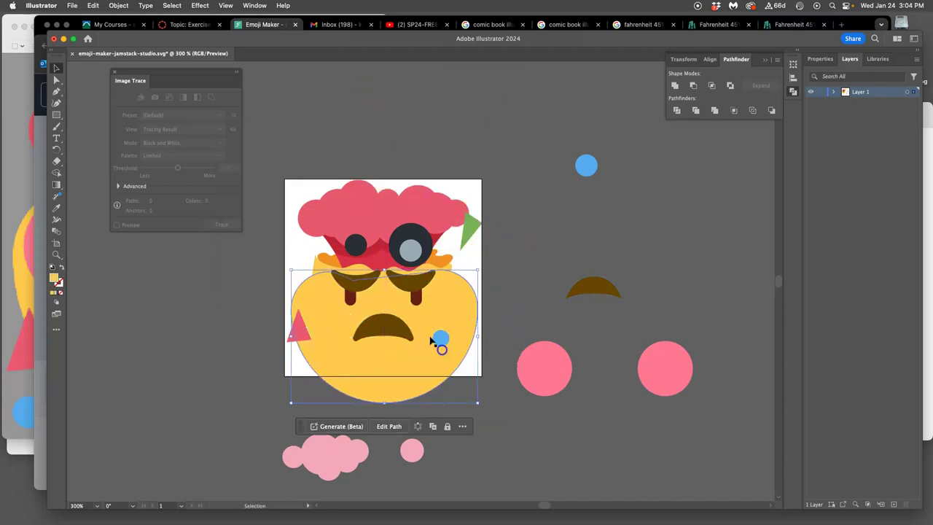
{"action": "left_click_drag", "start_coordinate": [382, 403], "coordinate": [383, 450]}
{"action": "left_click_drag", "start_coordinate": [292, 352], "coordinate": [326, 290]}
{"action": "left_click_drag", "start_coordinate": [467, 341], "coordinate": [461, 336]}
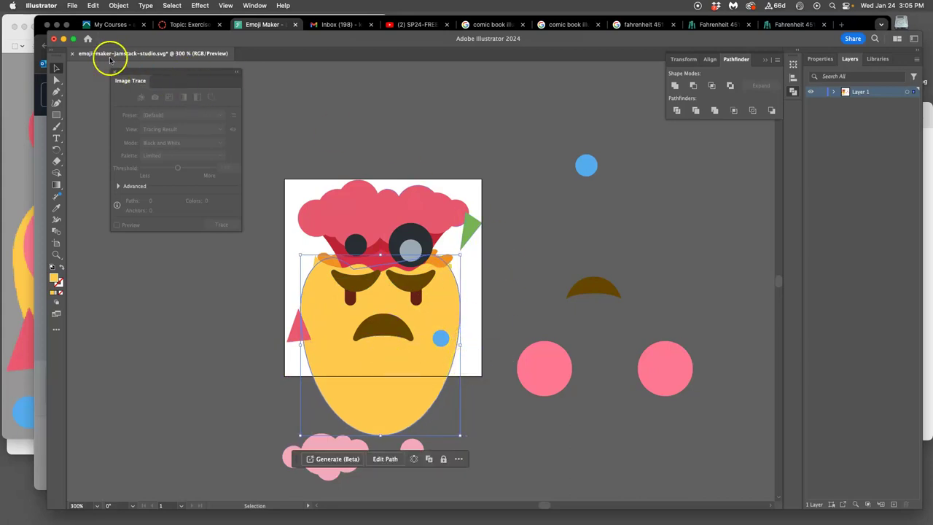
{"action": "left_click", "coordinate": [72, 53]}
- Save the SVG, close Illustrator's home window, and check the Screenshot file in Exercise #2
{"action": "left_click", "coordinate": [584, 295]}
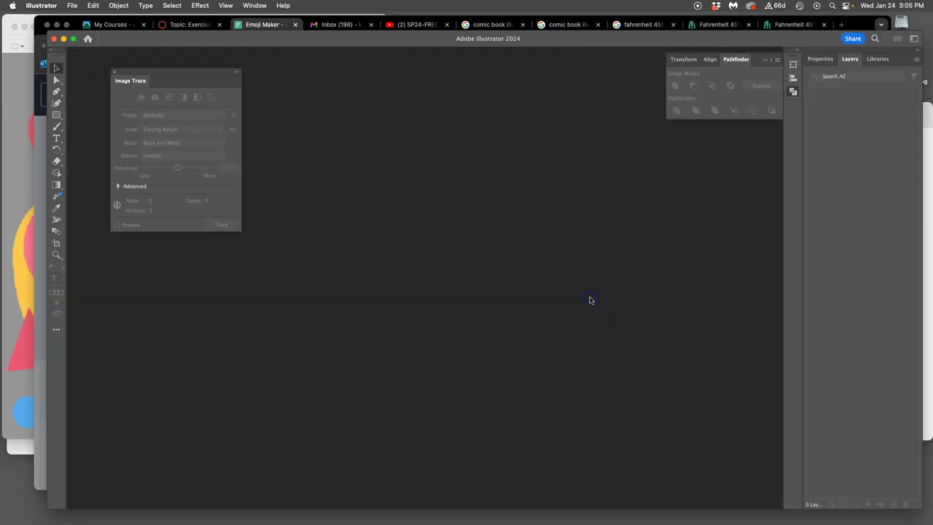
{"action": "left_click", "coordinate": [54, 40]}
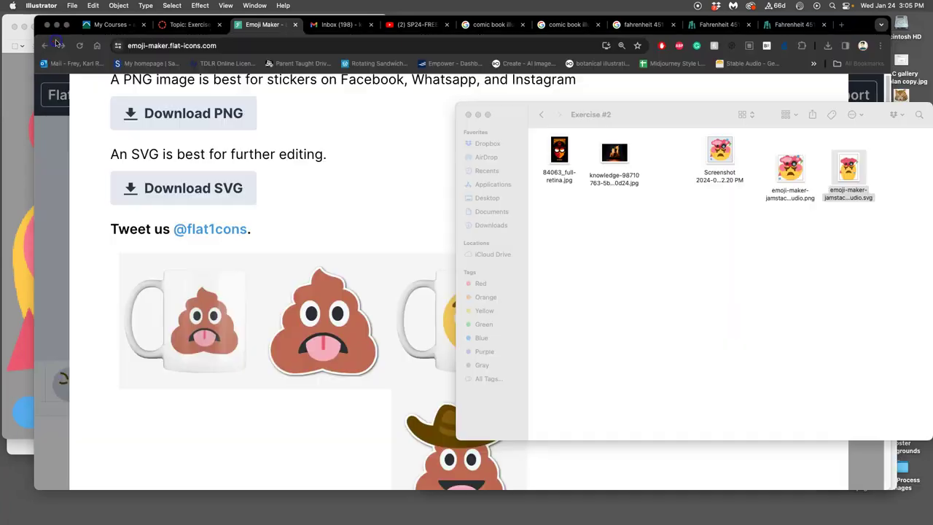
{"action": "left_click", "coordinate": [493, 241]}
{"action": "left_click", "coordinate": [740, 237]}
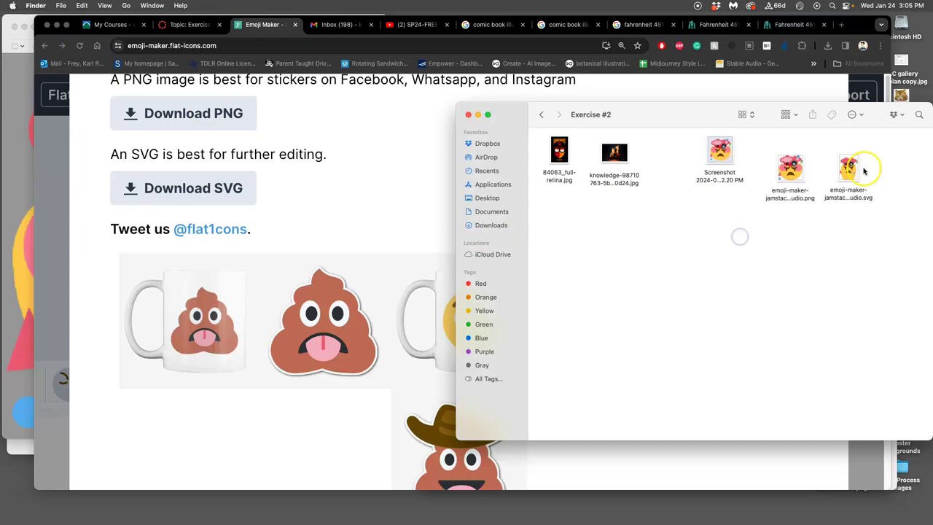
{"action": "left_click", "coordinate": [719, 153]}
{"action": "right_click", "coordinate": [707, 159]}
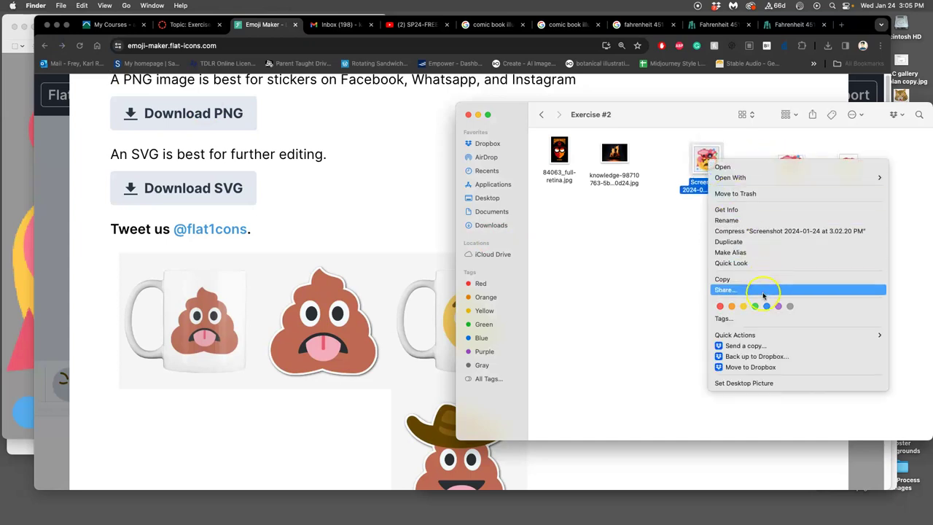
{"action": "left_click", "coordinate": [320, 97]}
- Scroll the Canvas discussion page to step 4a about Photopea's File > Open & Place
{"action": "left_click", "coordinate": [198, 27]}
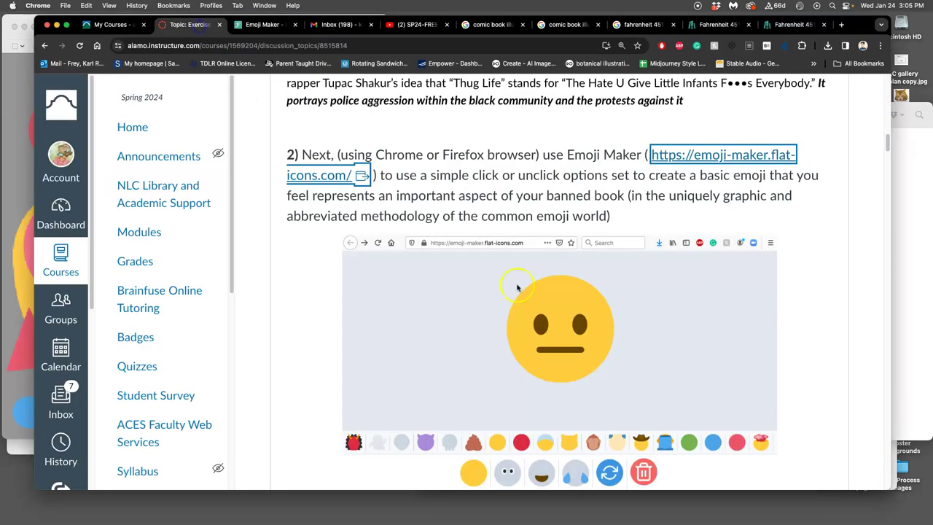
{"action": "scroll", "coordinate": [568, 317], "scroll_direction": "down", "scroll_amount": 18}
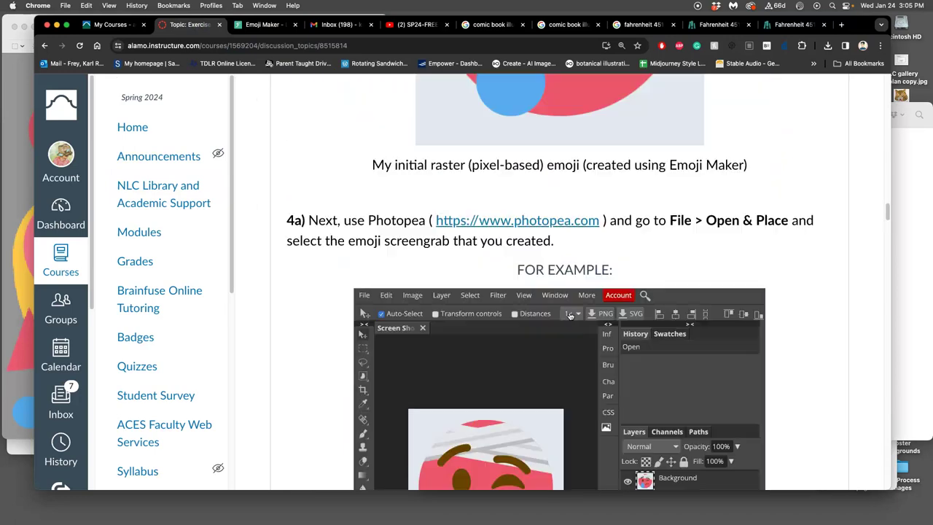
{"action": "scroll", "coordinate": [569, 310], "scroll_direction": "up", "scroll_amount": 6}
{"action": "scroll", "coordinate": [569, 310], "scroll_direction": "down", "scroll_amount": 4}
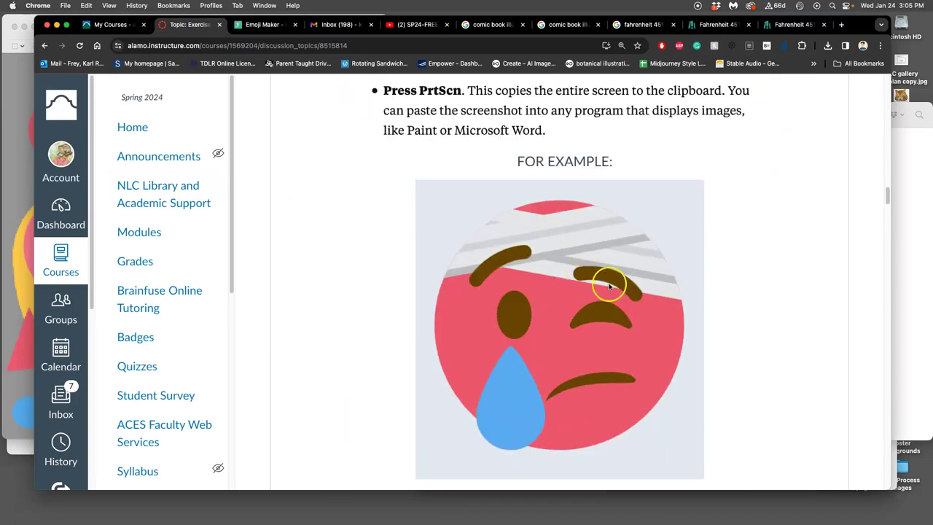
{"action": "scroll", "coordinate": [576, 288], "scroll_direction": "up", "scroll_amount": 4}
{"action": "scroll", "coordinate": [568, 285], "scroll_direction": "up", "scroll_amount": 4}
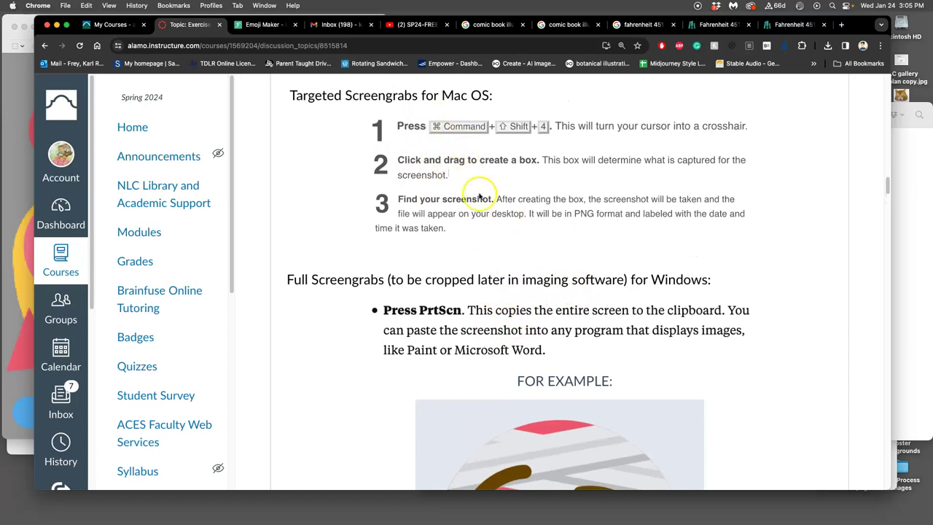
{"action": "scroll", "coordinate": [536, 212], "scroll_direction": "down", "scroll_amount": 10}
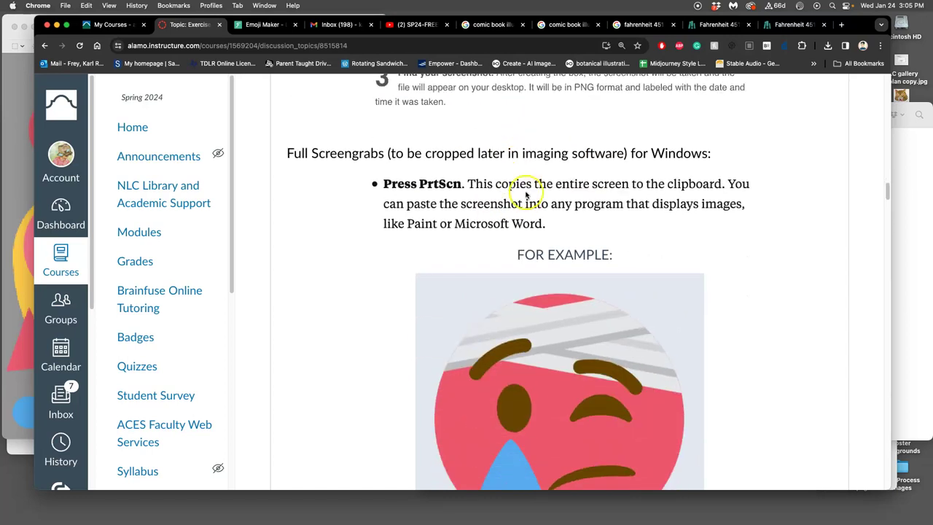
{"action": "scroll", "coordinate": [558, 166], "scroll_direction": "down", "scroll_amount": 6}
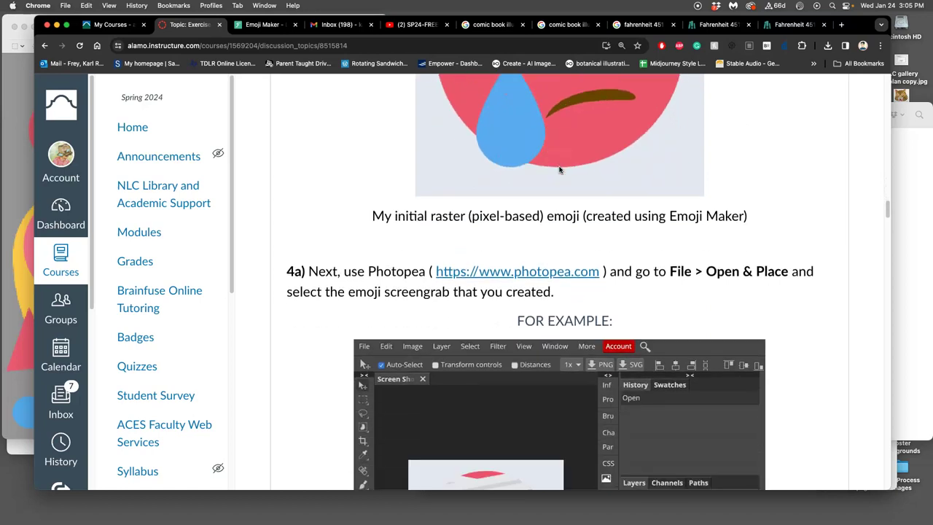
- Start a new Chrome tab and enter photopea.com in the address bar
{"action": "left_click", "coordinate": [841, 24]}
{"action": "type", "text": "photop"}
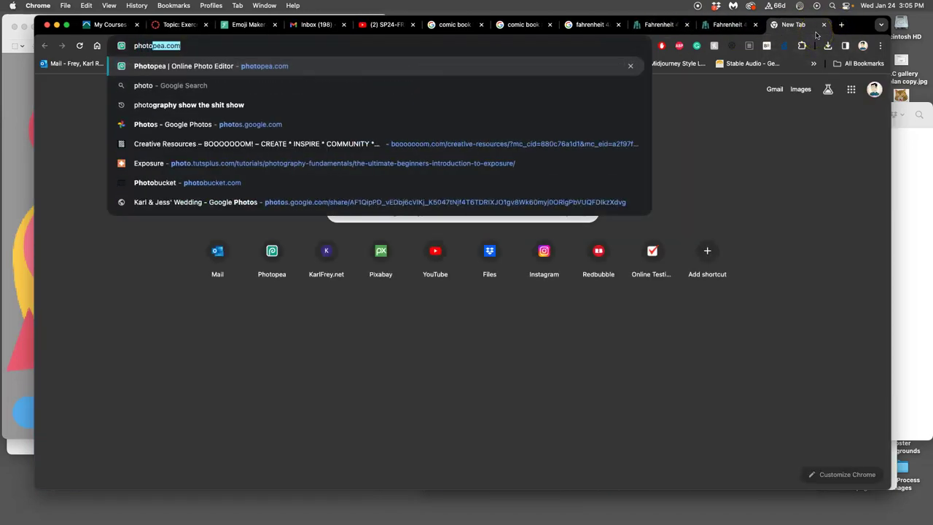
{"action": "type", "text": "ea.com"}
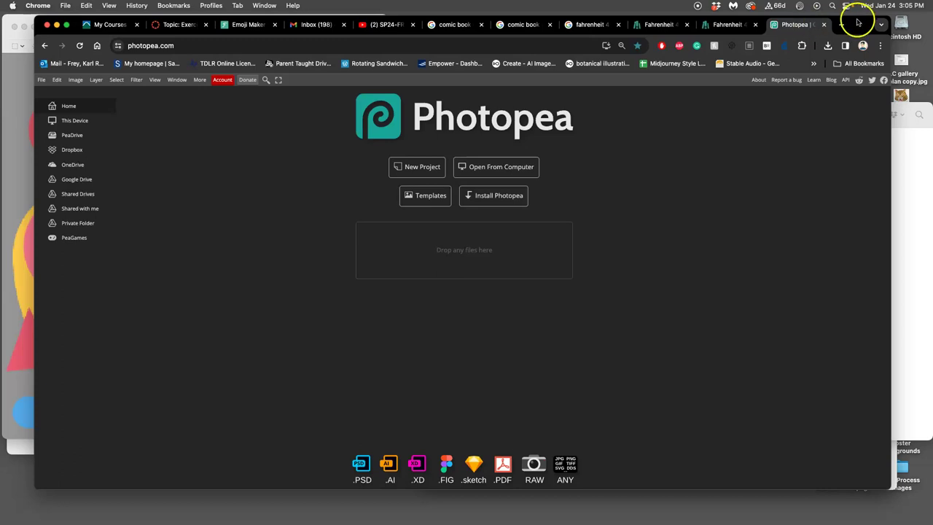
- Open the emoji Screenshot in Photopea by dragging it in from the Exercise #2 folder
{"action": "left_click_drag", "start_coordinate": [889, 20], "coordinate": [743, 18]}
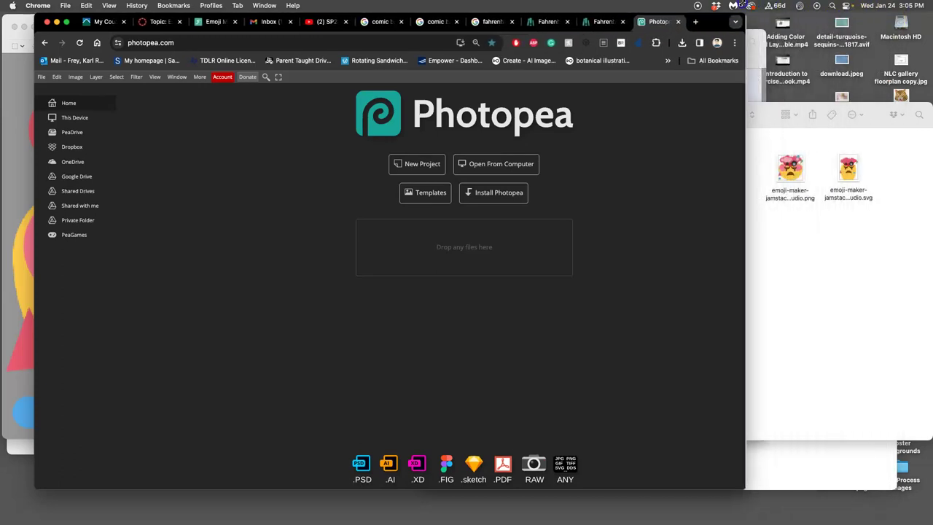
{"action": "left_click", "coordinate": [804, 250]}
{"action": "left_click", "coordinate": [704, 160]}
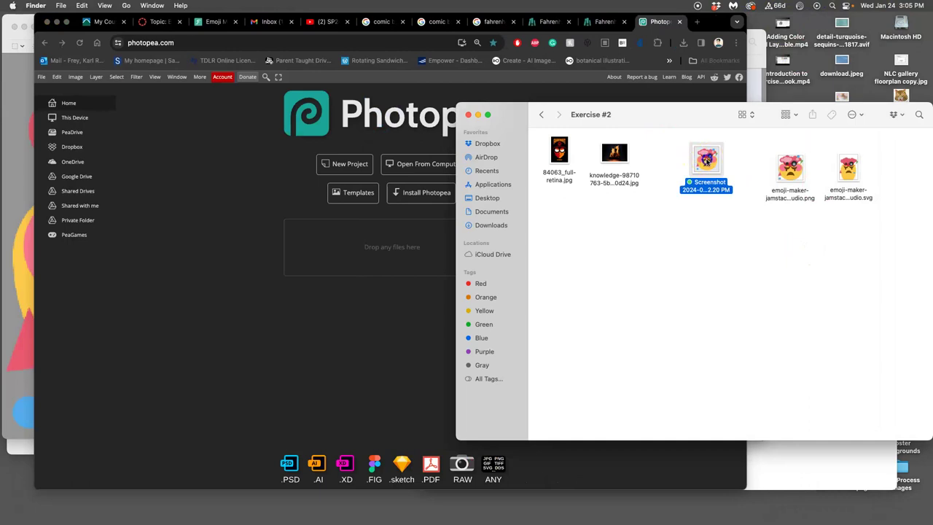
{"action": "left_click_drag", "start_coordinate": [706, 162], "coordinate": [393, 242]}
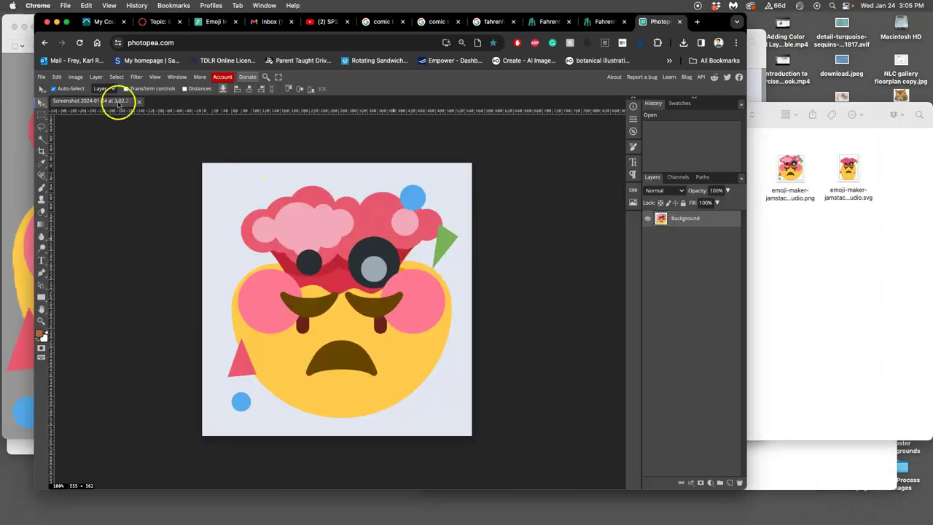
- Resize the image to 10 × 10.13 inches at 350 DPI in Image Size
{"action": "left_click", "coordinate": [75, 76]}
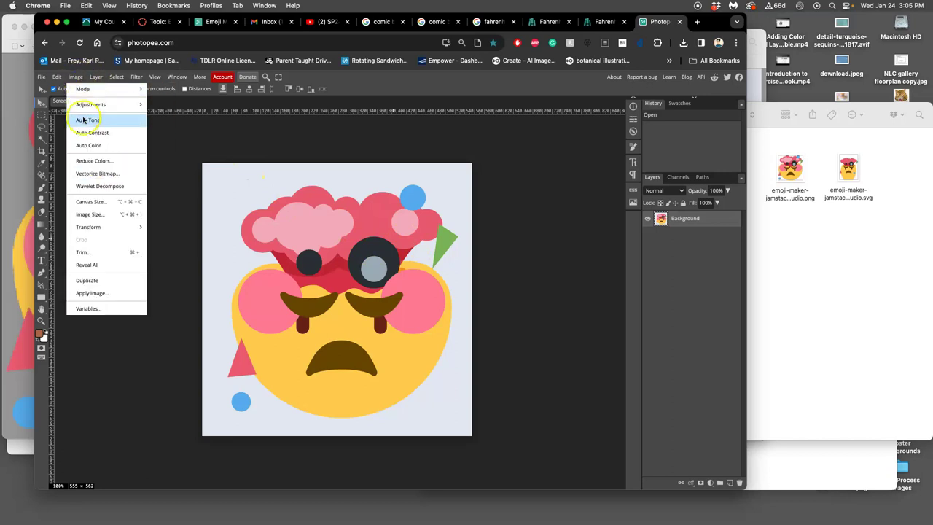
{"action": "left_click", "coordinate": [89, 214]}
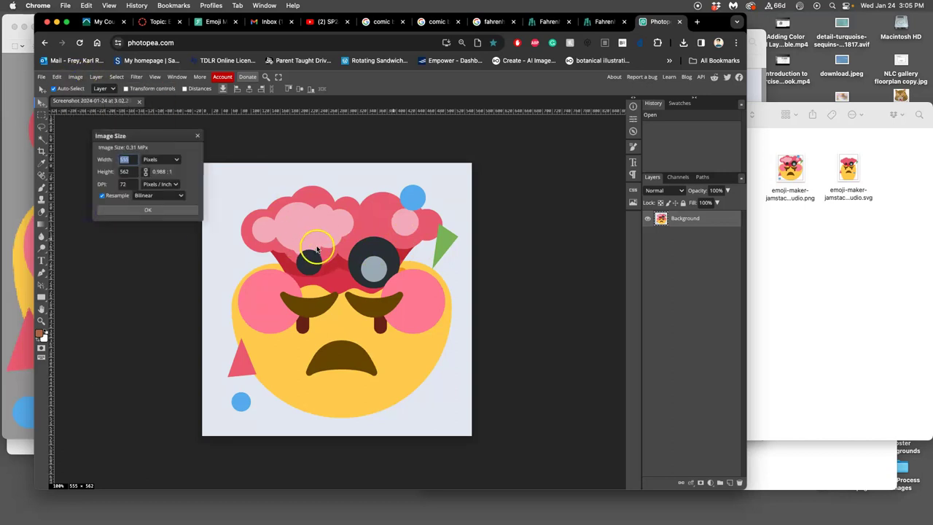
{"action": "key", "text": "super+equal"}
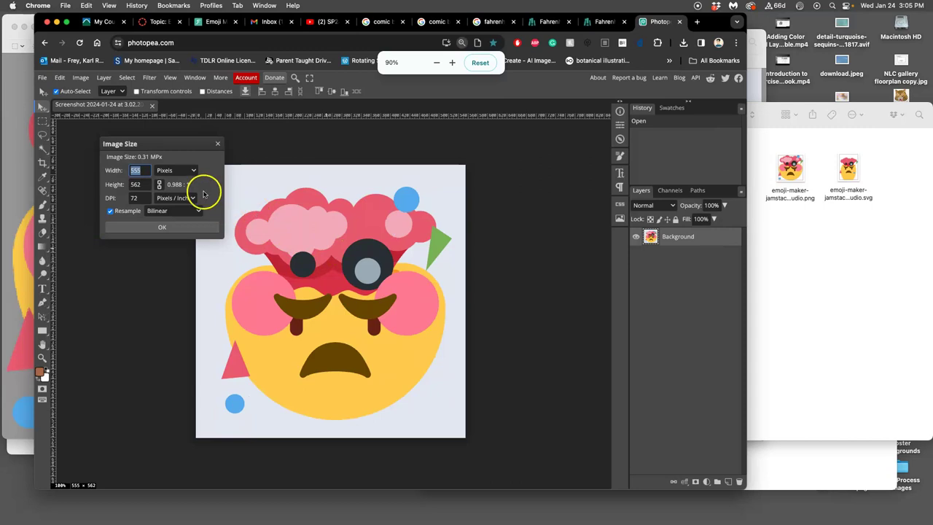
{"action": "left_click", "coordinate": [168, 171]}
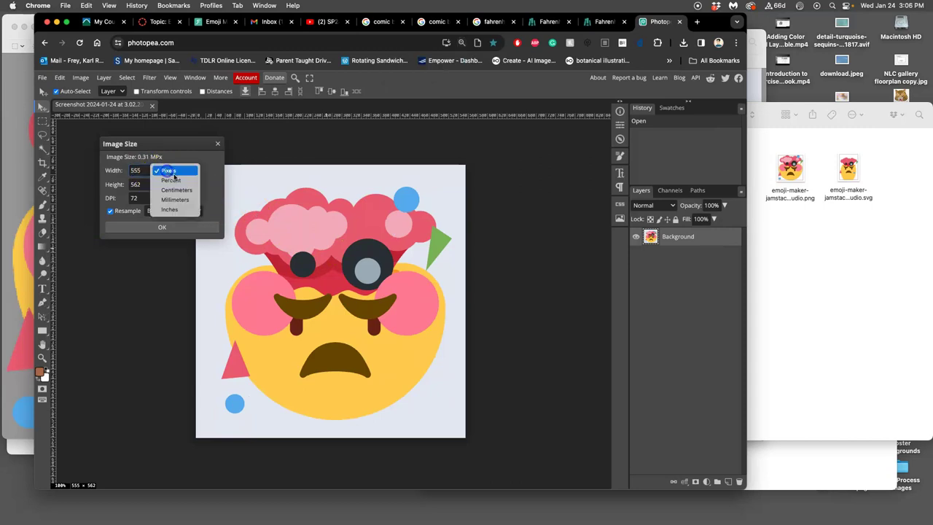
{"action": "left_click", "coordinate": [174, 210]}
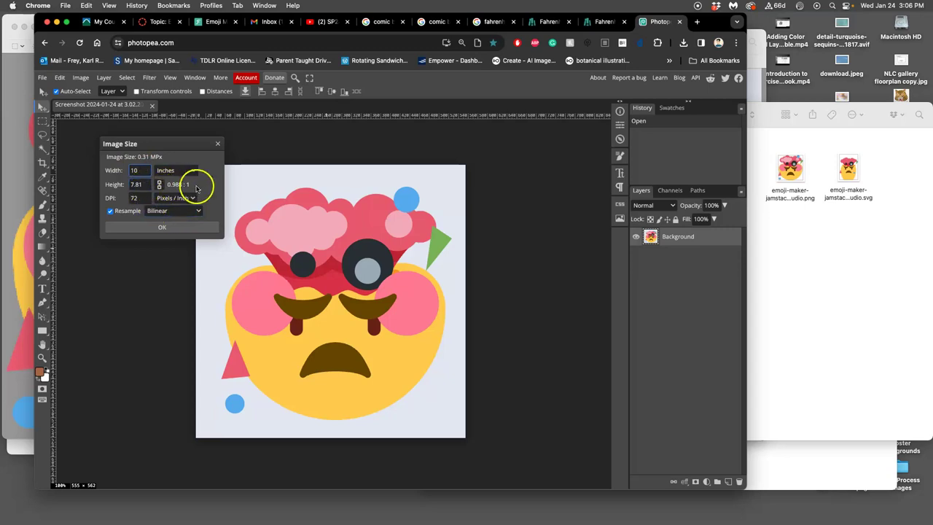
{"action": "left_click", "coordinate": [141, 184]}
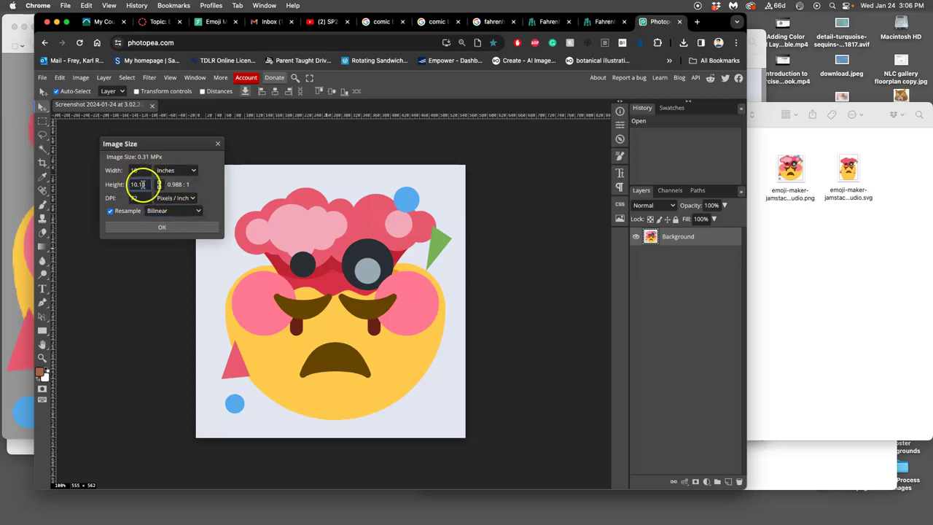
{"action": "left_click", "coordinate": [146, 197]}
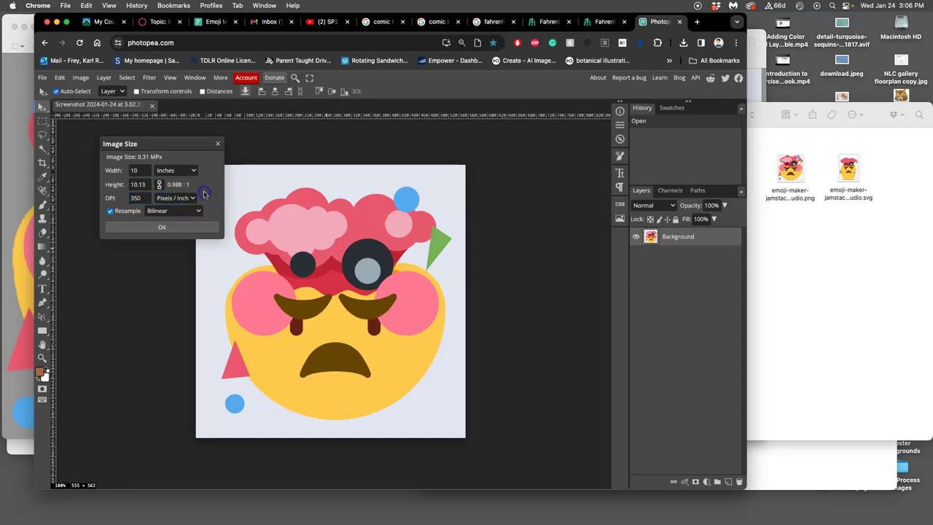
{"action": "left_click", "coordinate": [185, 228]}
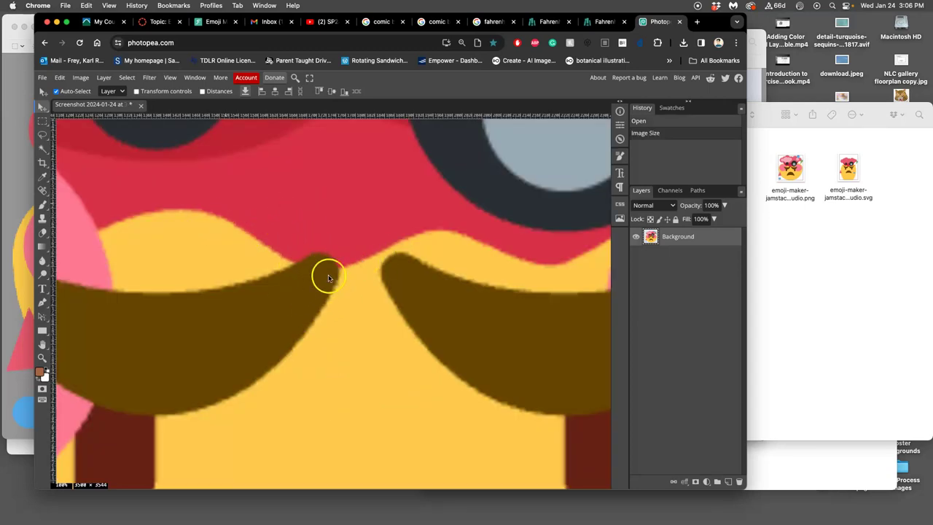
- Zoom out so the whole 3500 × 3544 pixel emoji fits the window
{"action": "scroll", "coordinate": [327, 279], "scroll_direction": "down", "scroll_amount": 5}
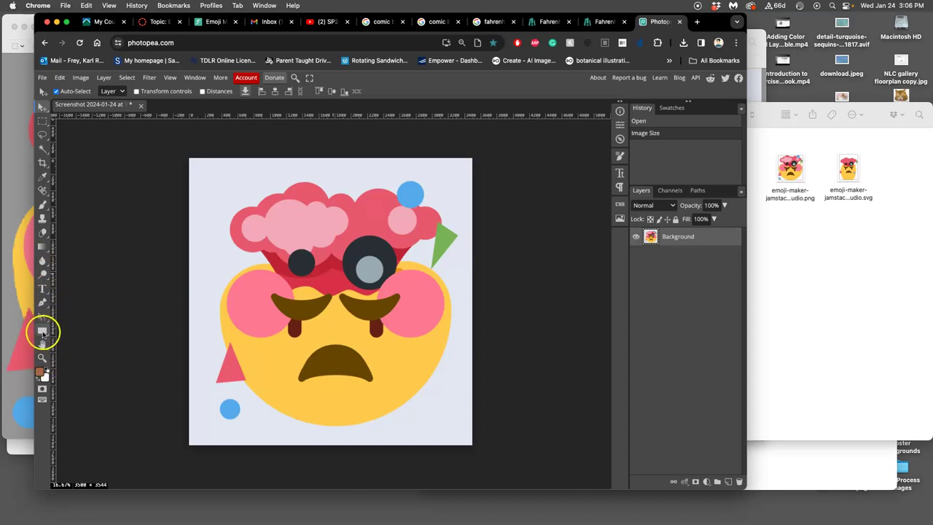
- Draw a large black ellipse over the emoji face and inspect its edge up close
{"action": "left_click", "coordinate": [42, 333]}
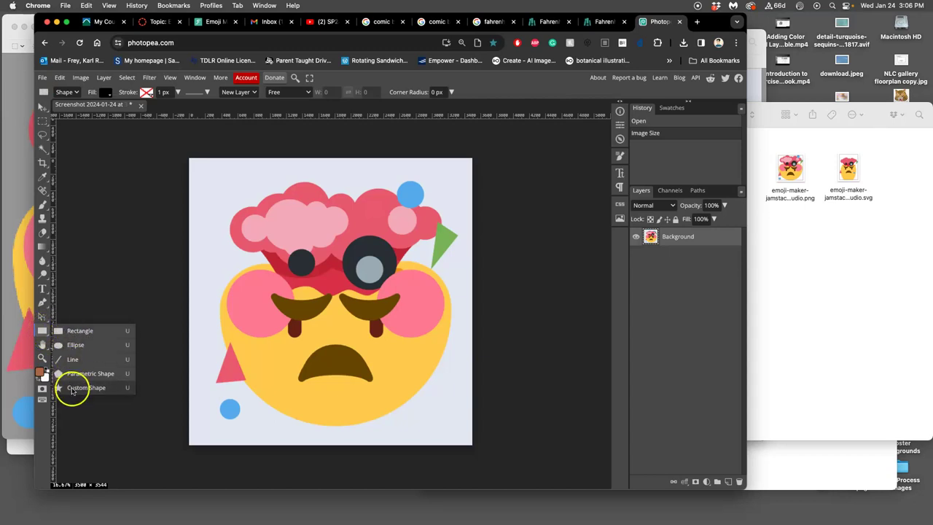
{"action": "left_click", "coordinate": [72, 345]}
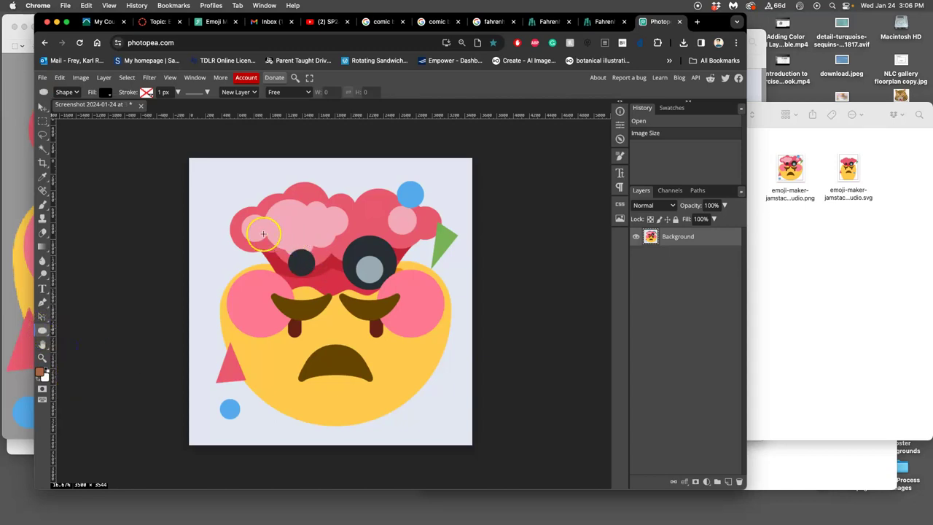
{"action": "left_click_drag", "start_coordinate": [213, 206], "coordinate": [453, 413]}
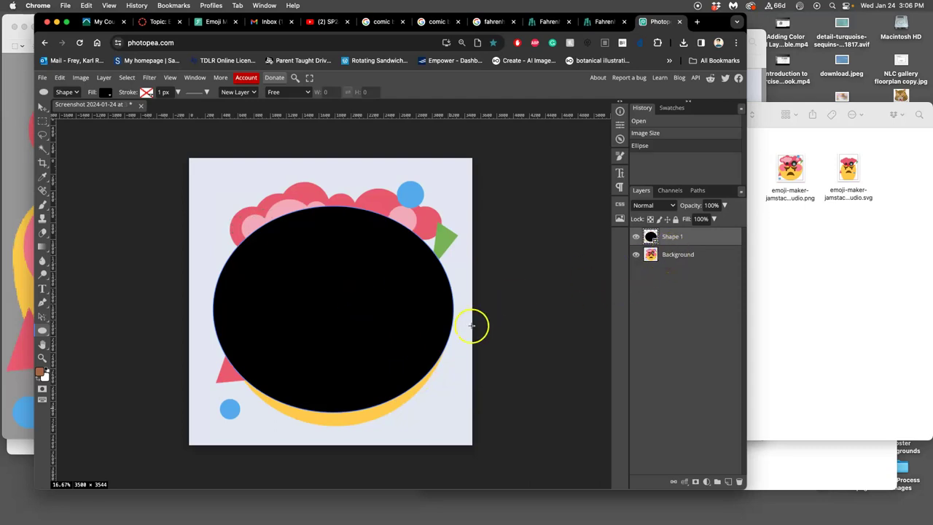
{"action": "scroll", "coordinate": [453, 306], "scroll_direction": "up", "scroll_amount": 5}
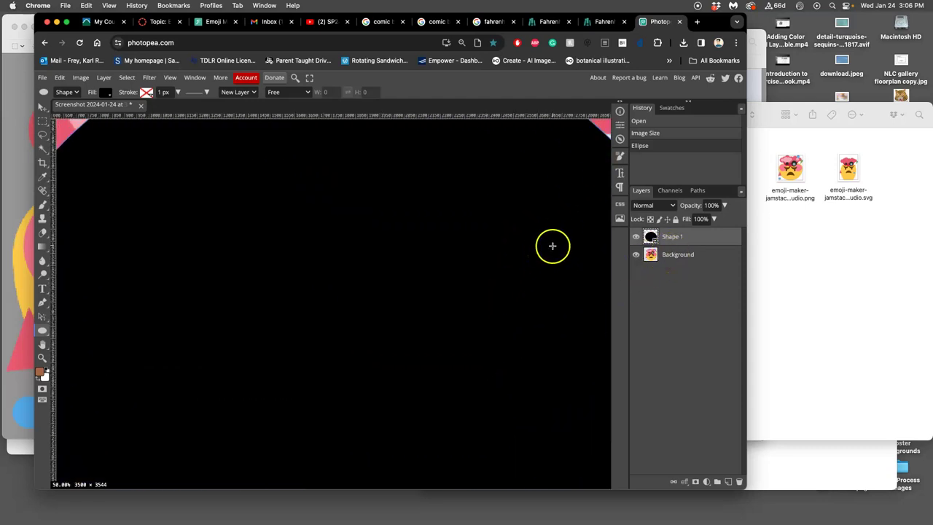
{"action": "scroll", "coordinate": [549, 246], "scroll_direction": "down", "scroll_amount": 3}
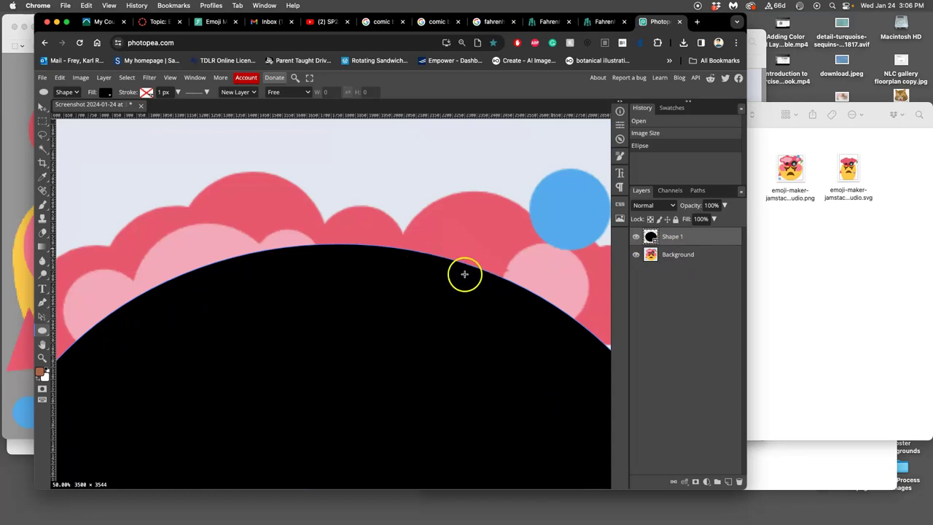
{"action": "scroll", "coordinate": [463, 277], "scroll_direction": "down", "scroll_amount": 4}
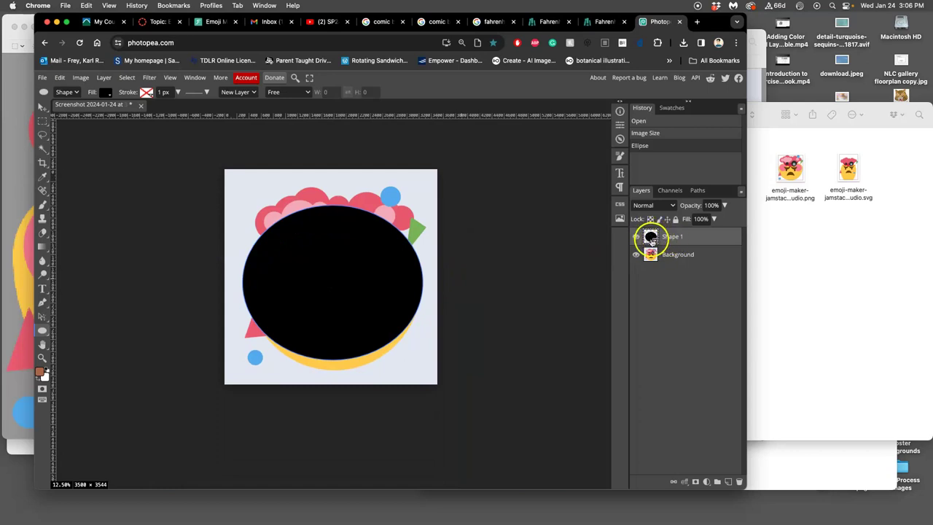
- Fill the Shape 1 ellipse with tan #93805d and nudge it slightly down over the face
{"action": "double_click", "coordinate": [650, 238]}
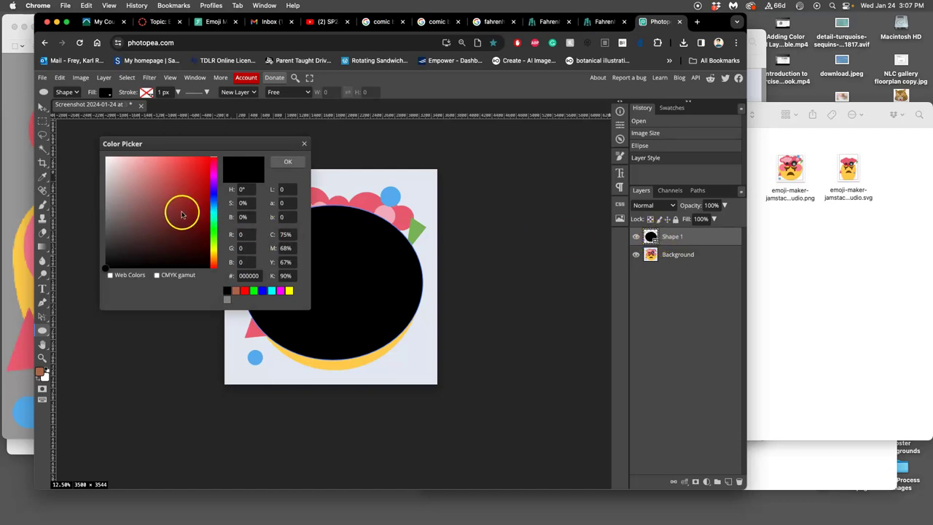
{"action": "left_click", "coordinate": [213, 257]}
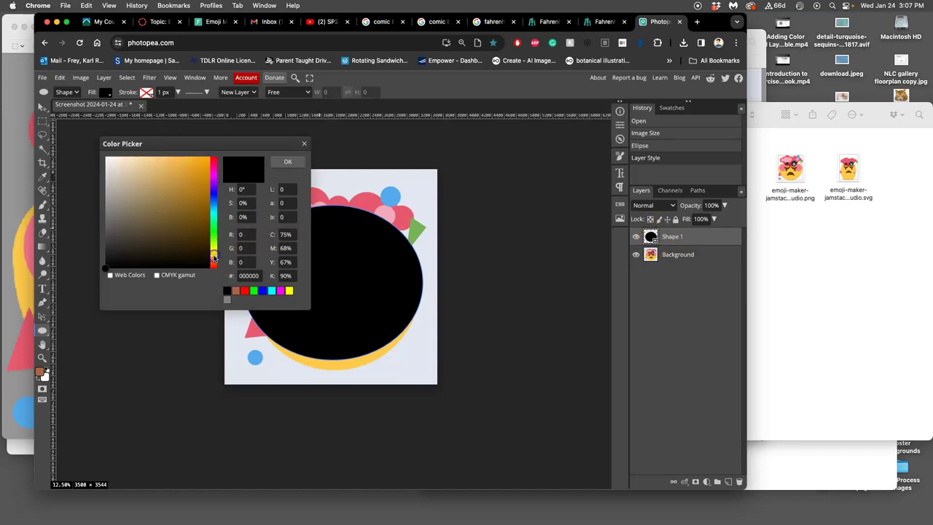
{"action": "left_click_drag", "start_coordinate": [180, 228], "coordinate": [143, 209]}
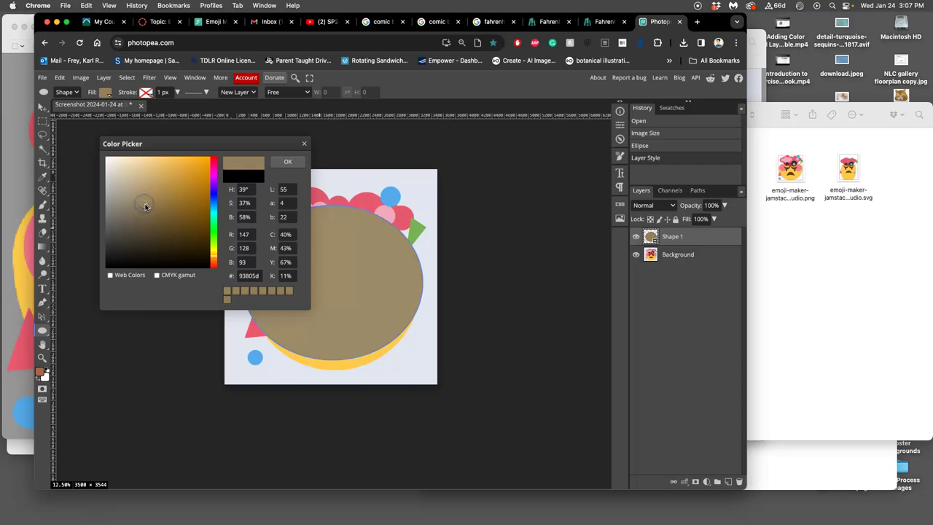
{"action": "left_click", "coordinate": [283, 159]}
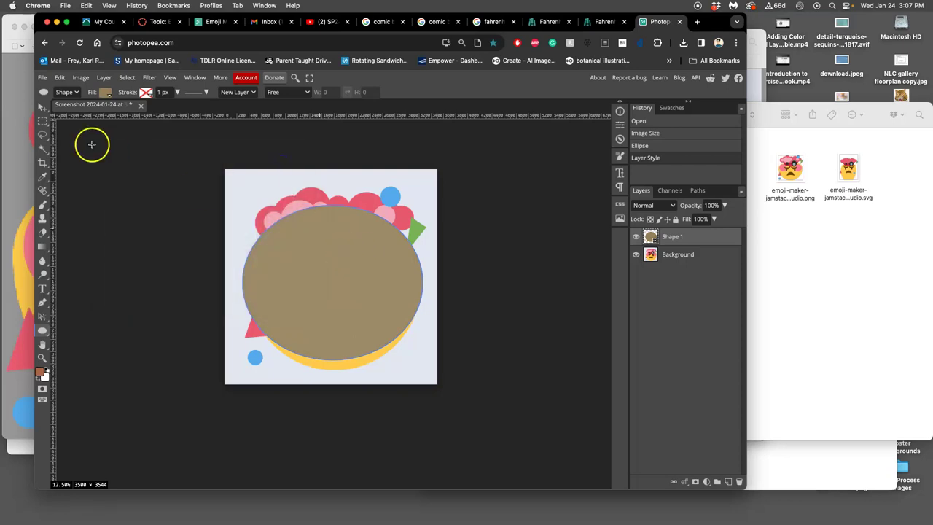
{"action": "left_click", "coordinate": [41, 107]}
{"action": "left_click_drag", "start_coordinate": [343, 277], "coordinate": [345, 290]}
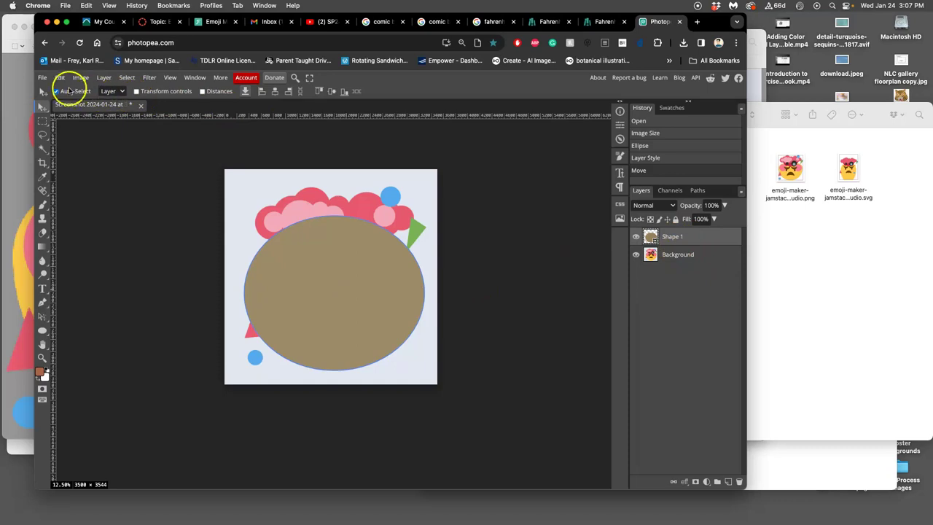
- Save the document as an Exercise #2 Custom Vector Emoji PSD on the Desktop
{"action": "left_click", "coordinate": [43, 78]}
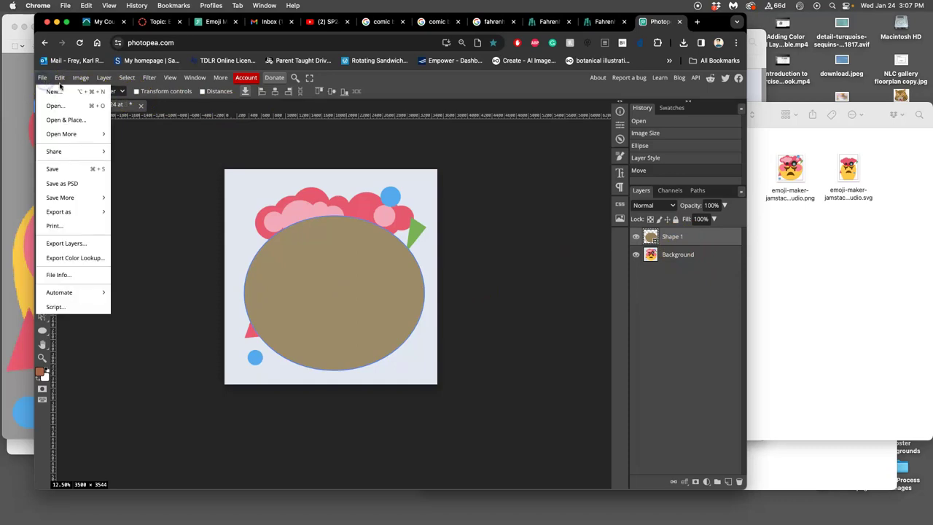
{"action": "left_click", "coordinate": [76, 184]}
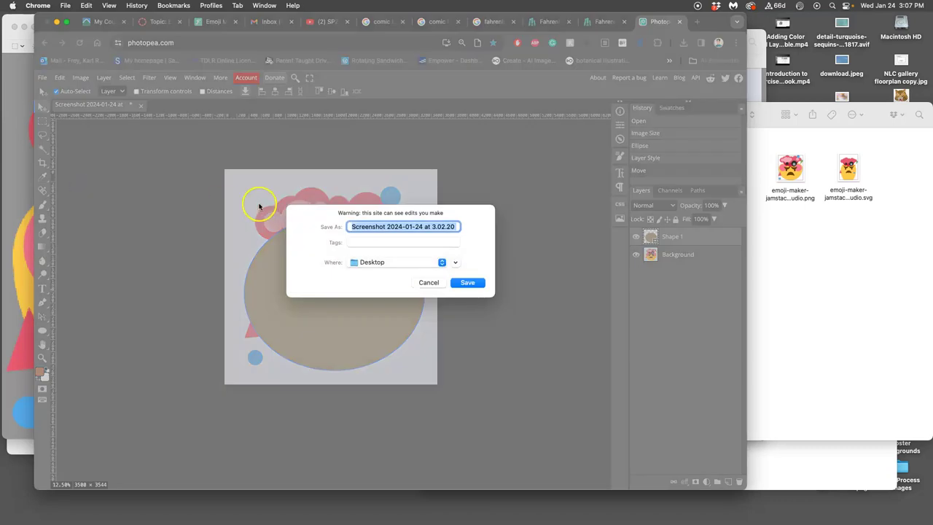
{"action": "type", "text": "Ka"}
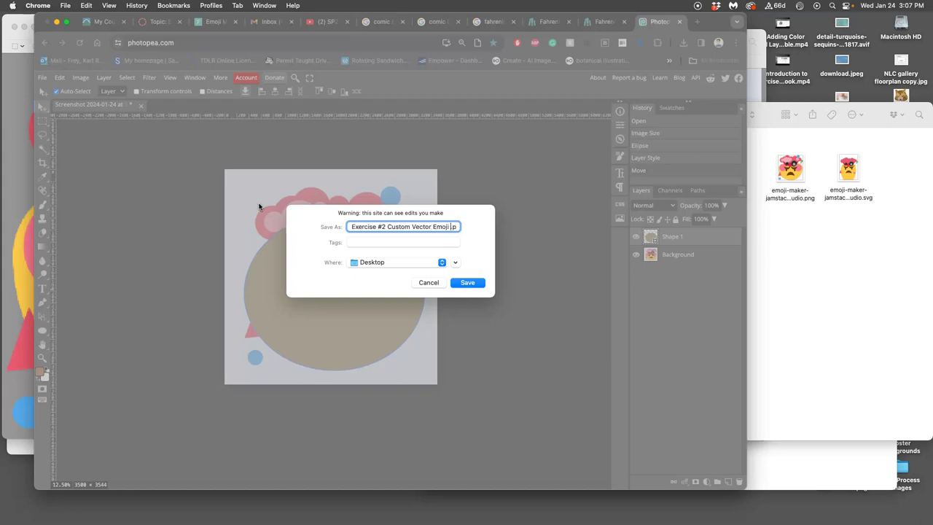
{"action": "type", "text": "451"}
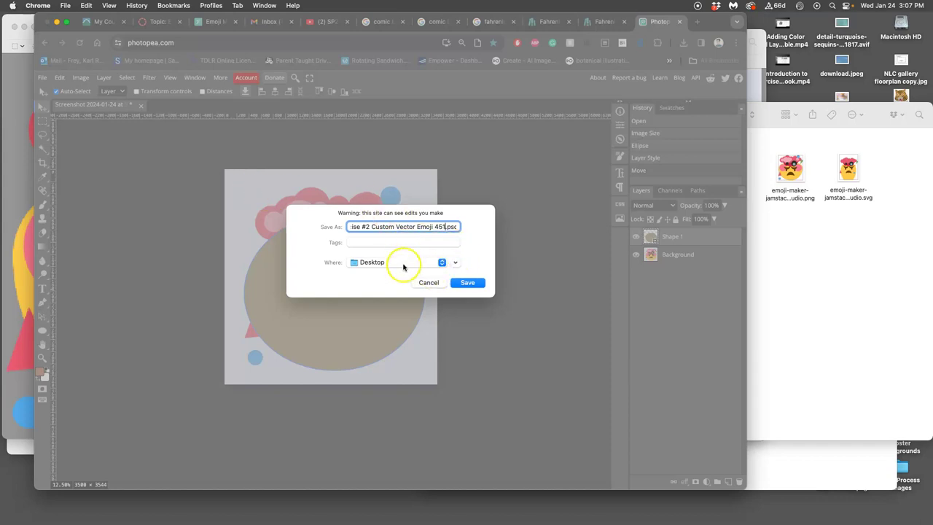
{"action": "left_click", "coordinate": [473, 282]}
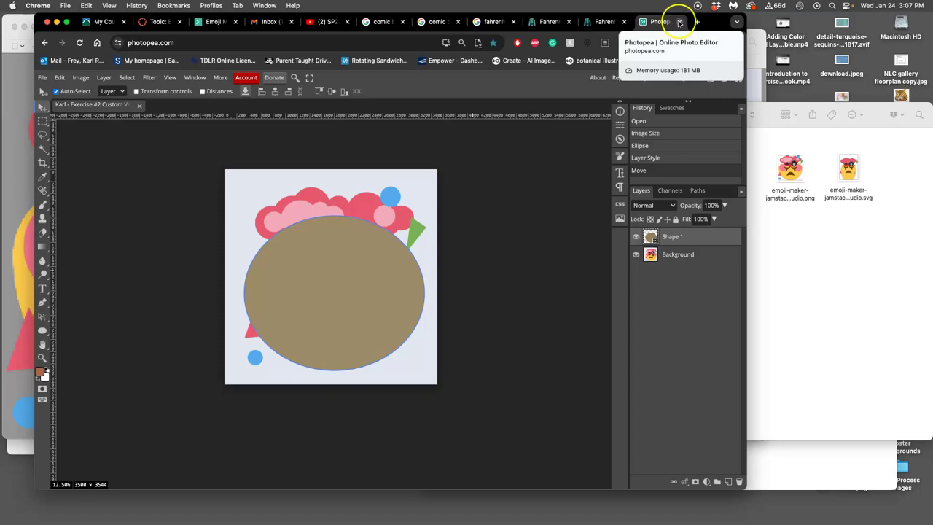
- Give the saved PSD on the Desktop a green tag, then restore the windows
{"action": "key", "text": "F11"}
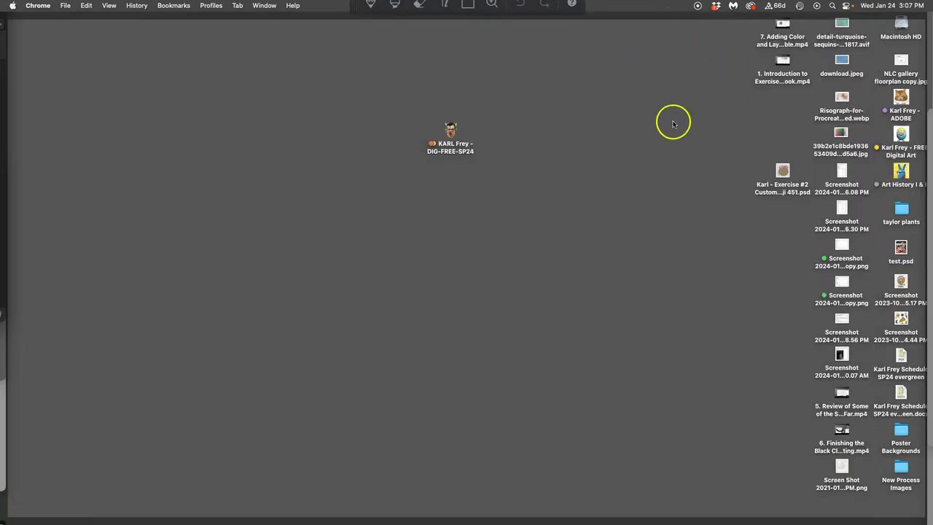
{"action": "right_click", "coordinate": [782, 170]}
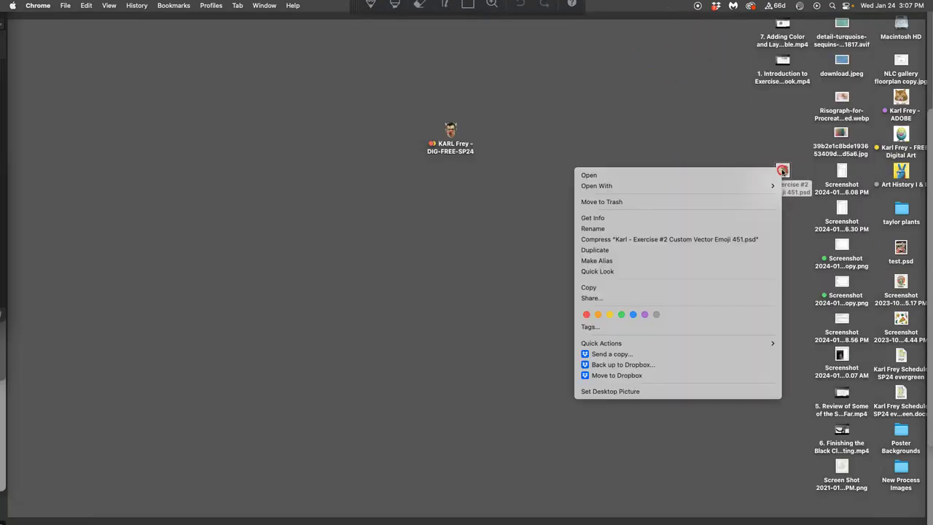
{"action": "left_click", "coordinate": [621, 314]}
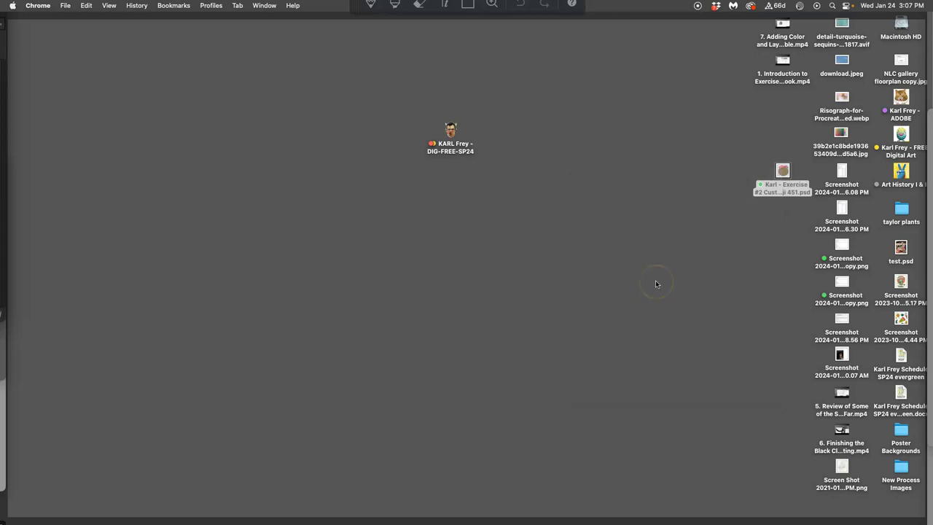
{"action": "key", "text": "XF86AudioRaiseVolume"}
{"action": "left_click", "coordinate": [662, 275]}
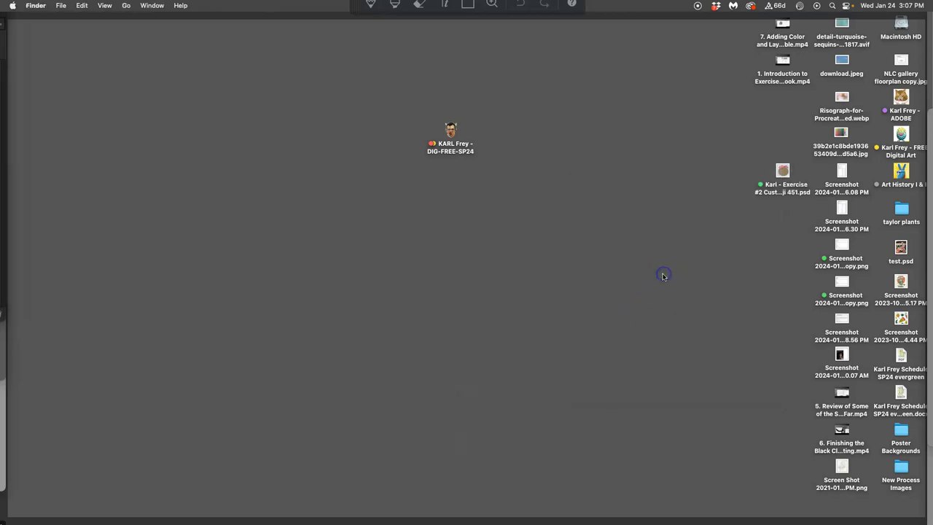
{"action": "left_click", "coordinate": [662, 277]}
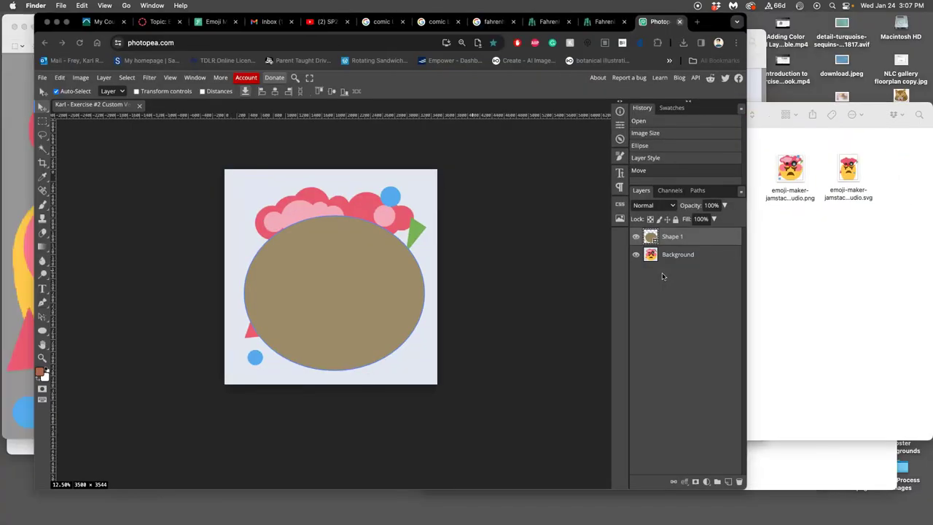
- Close the Photopea and Canvas tabs and quit the Chrome window
{"action": "left_click", "coordinate": [680, 21]}
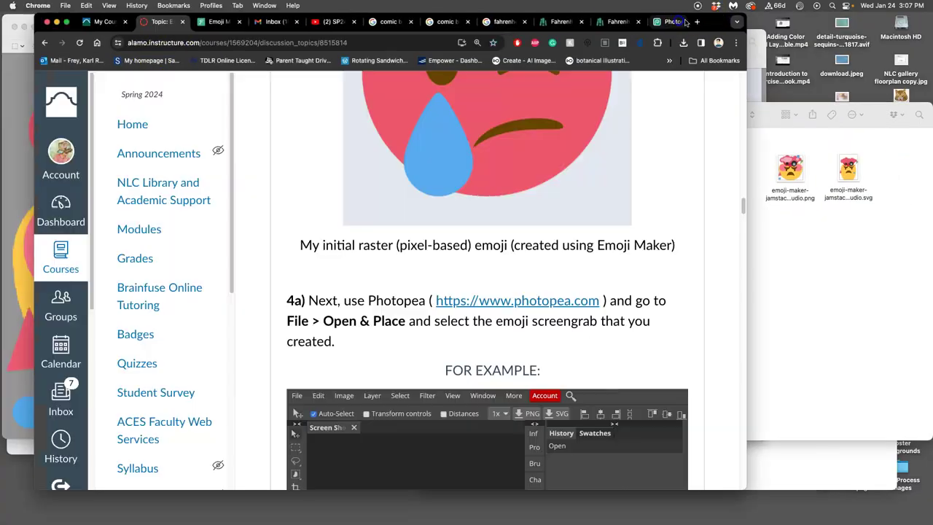
{"action": "left_click_drag", "start_coordinate": [679, 21], "coordinate": [703, 132]}
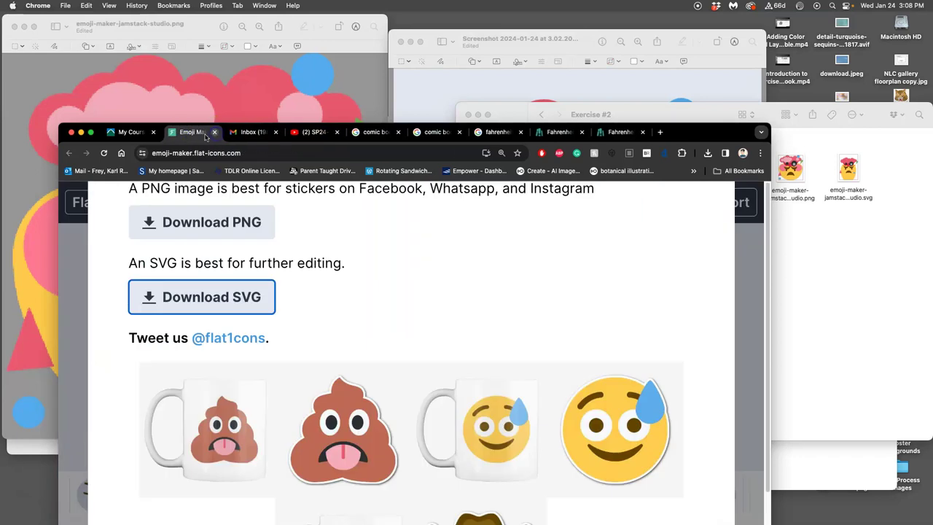
{"action": "left_click", "coordinate": [214, 131]}
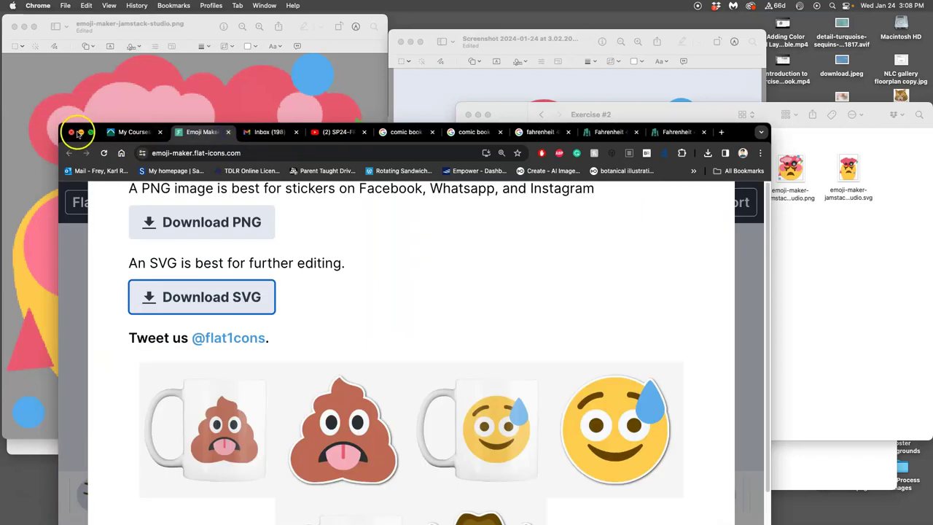
{"action": "left_click", "coordinate": [71, 132]}
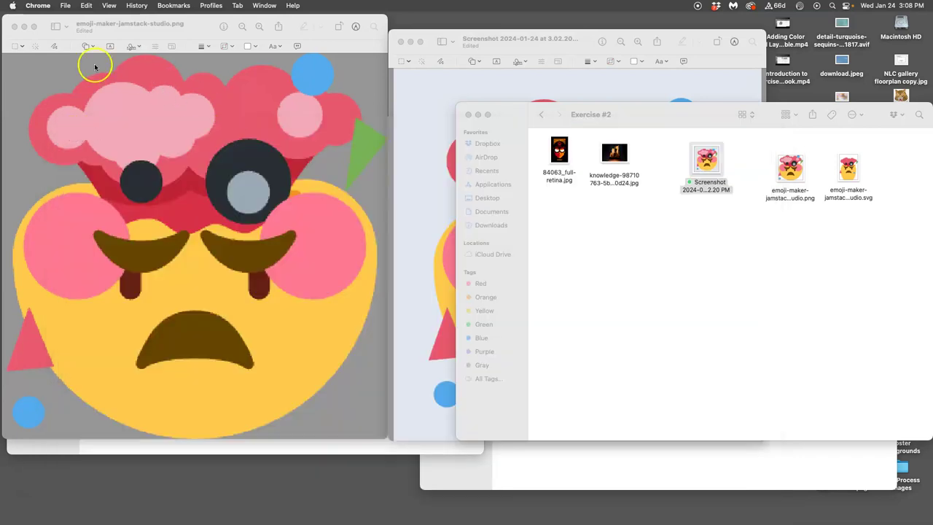
- Close the emoji PNG and screenshot Preview windows, leaving the Exercise #2 folder in front
{"action": "left_click", "coordinate": [14, 26]}
{"action": "left_click", "coordinate": [418, 85]}
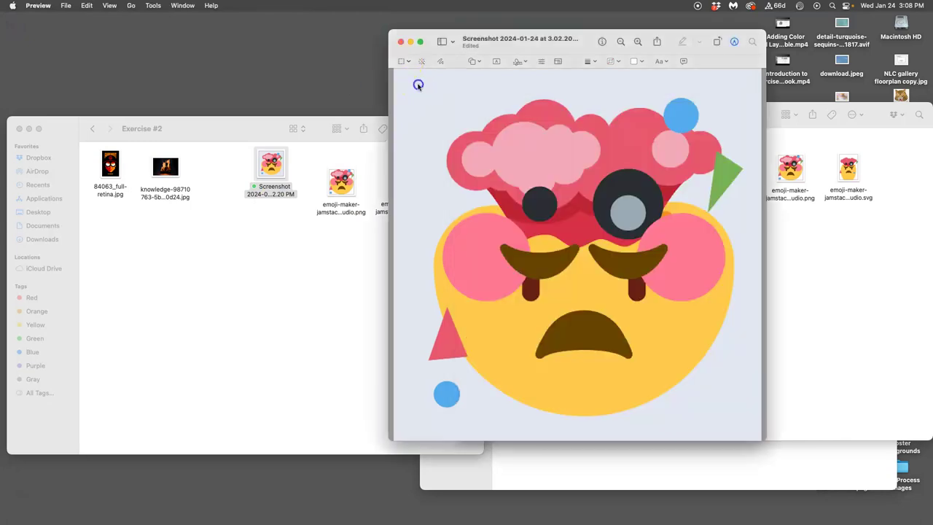
{"action": "left_click", "coordinate": [400, 44]}
{"action": "left_click", "coordinate": [246, 145]}
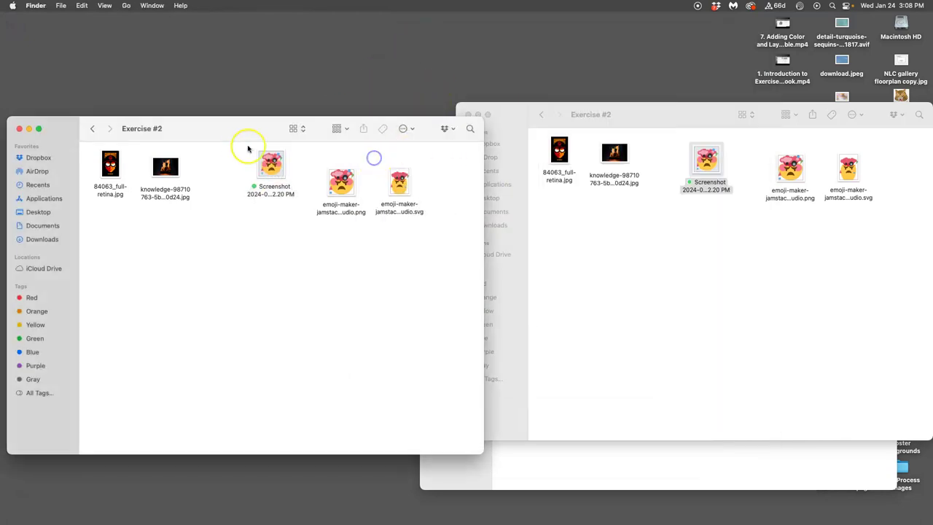
- Move the saved Exercise #2 PSD from the desktop into the Exercise #2 folder
{"action": "left_click", "coordinate": [469, 115]}
{"action": "left_click_drag", "start_coordinate": [540, 154], "coordinate": [579, 348]}
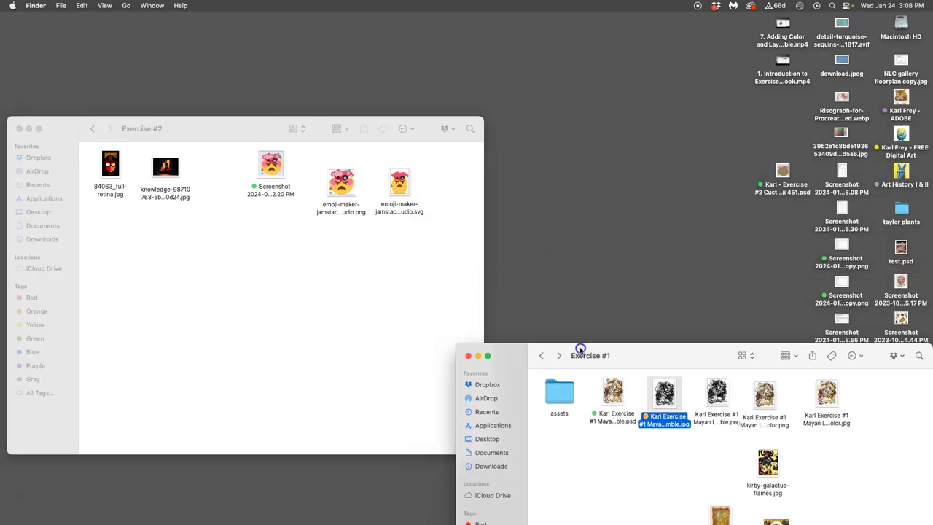
{"action": "left_click_drag", "start_coordinate": [782, 172], "coordinate": [216, 163]}
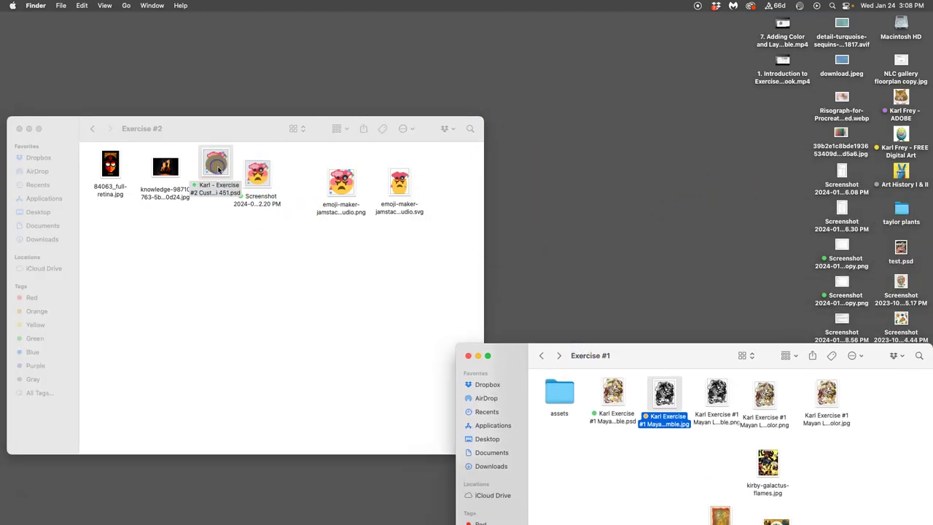
- Close the Exercise #2 and Exercise #1 folder windows and reposition the course folder
{"action": "left_click", "coordinate": [21, 129]}
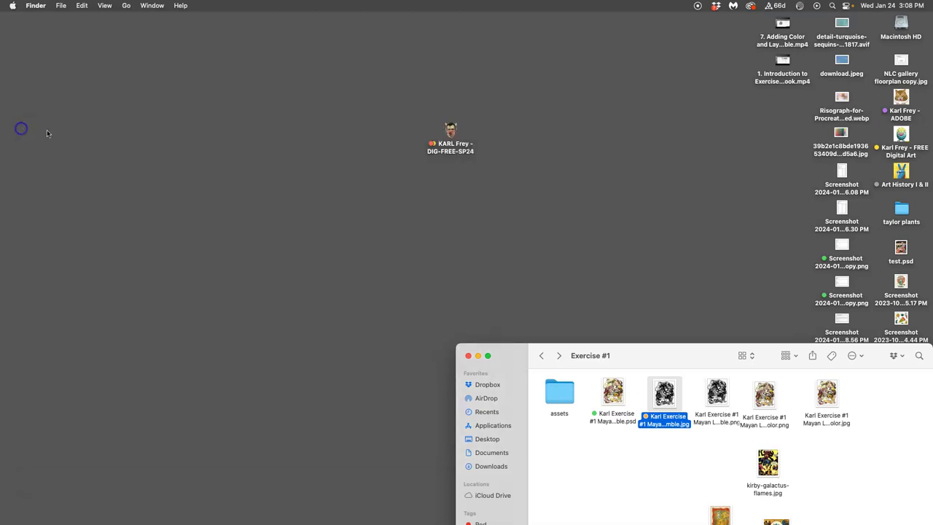
{"action": "left_click", "coordinate": [468, 354]}
{"action": "left_click_drag", "start_coordinate": [452, 129], "coordinate": [324, 344]}
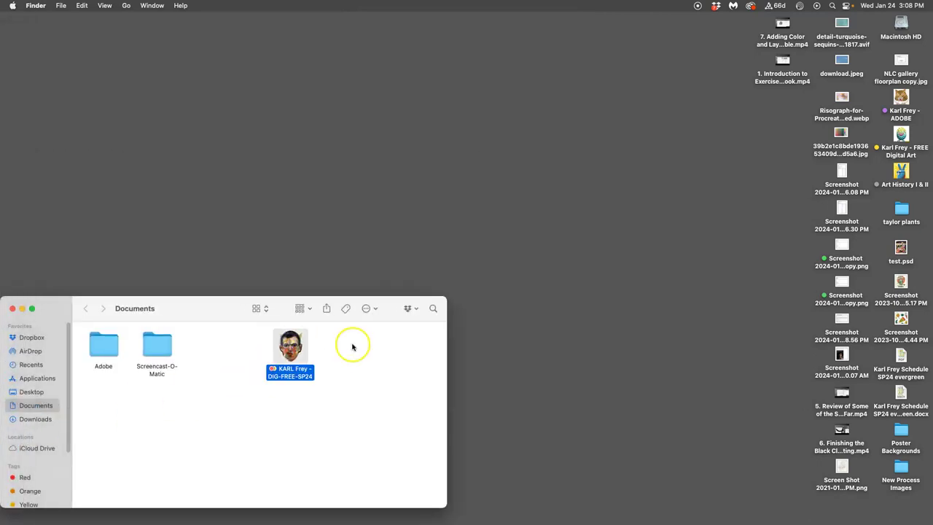